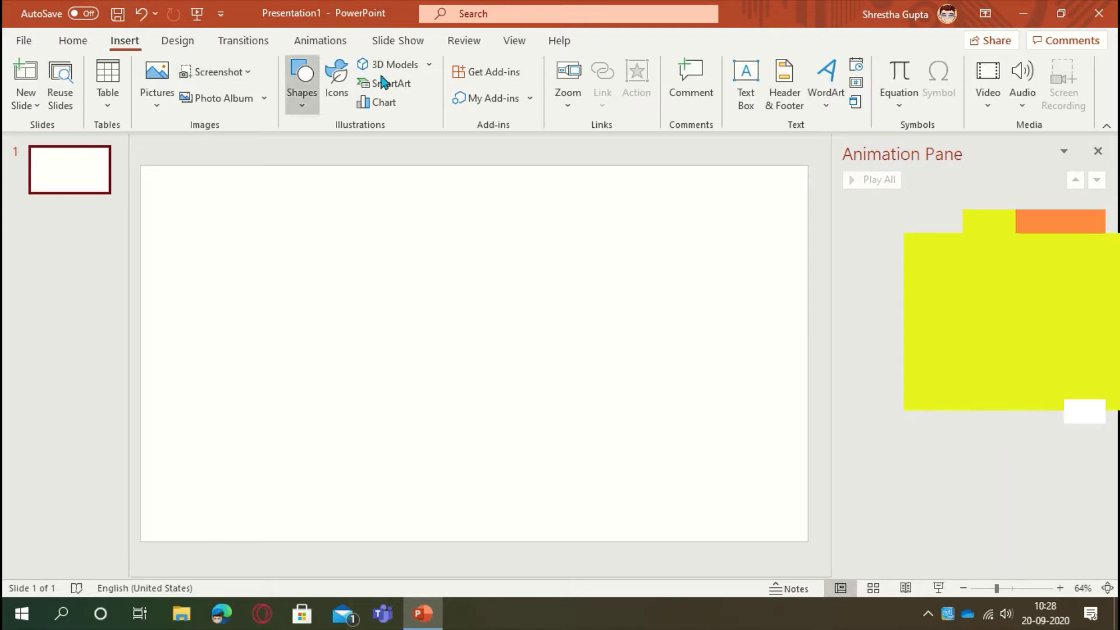
Add a text box near the top of the slide reading 'Subscribe, Like' at font size 66
click(745, 97)
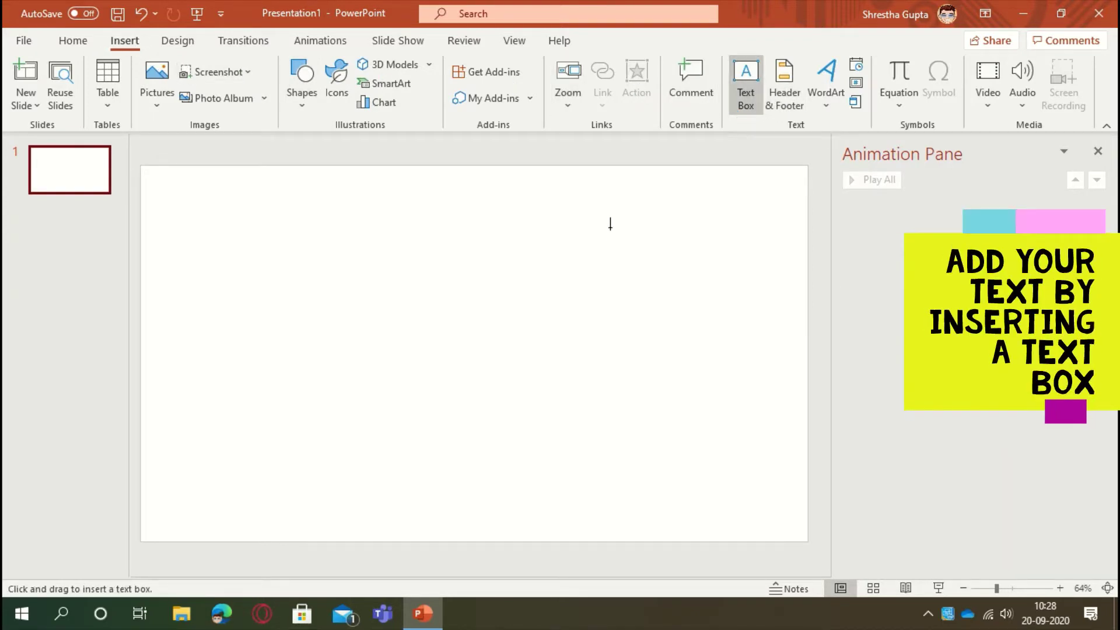
mouse_move(614, 202)
mouse_down()
mouse_move(535, 208)
mouse_move(288, 331)
mouse_move(255, 434)
mouse_up()
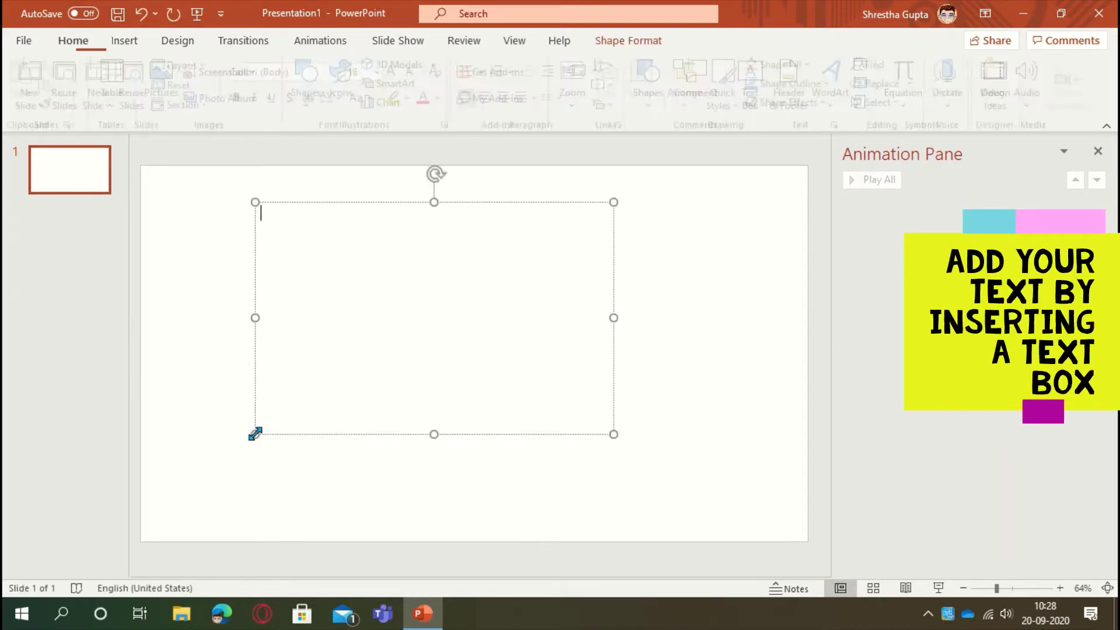
click(385, 72)
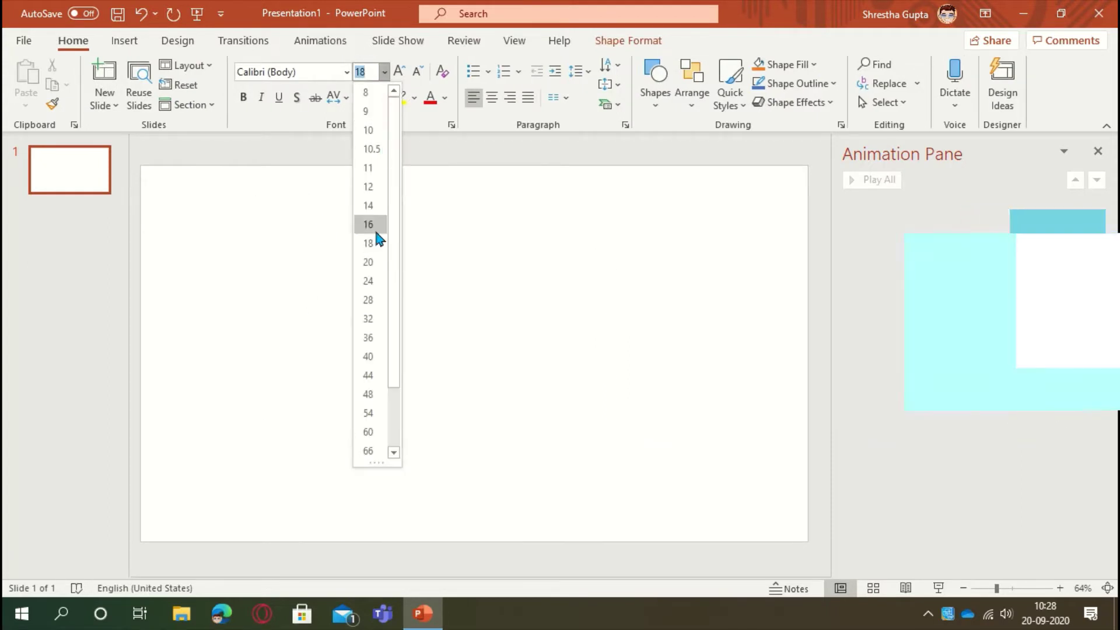
click(368, 451)
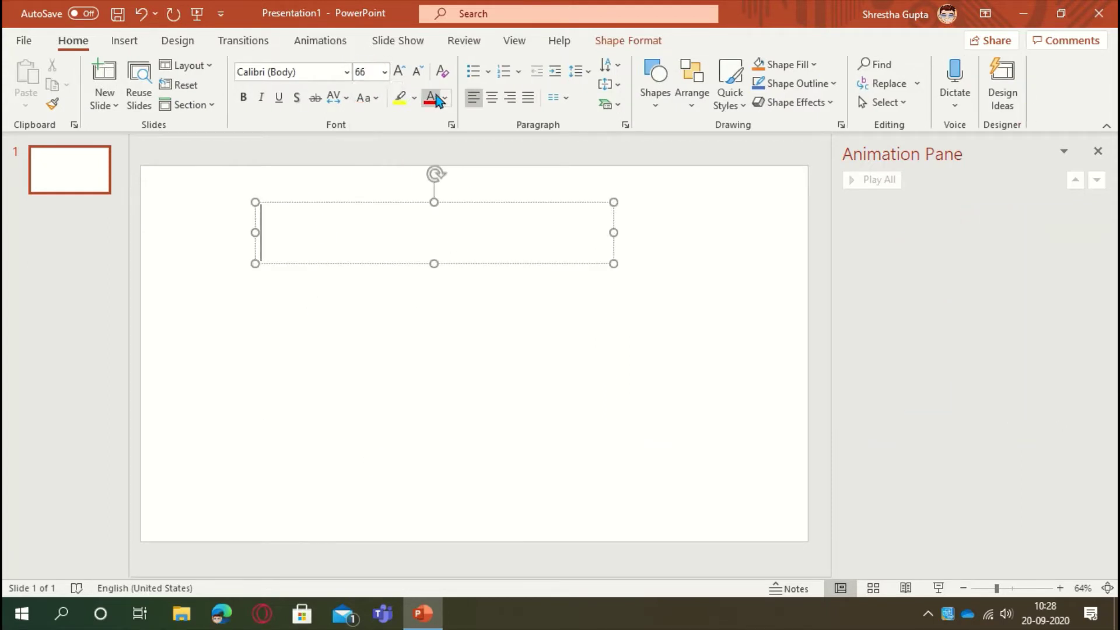
text(Subsc)
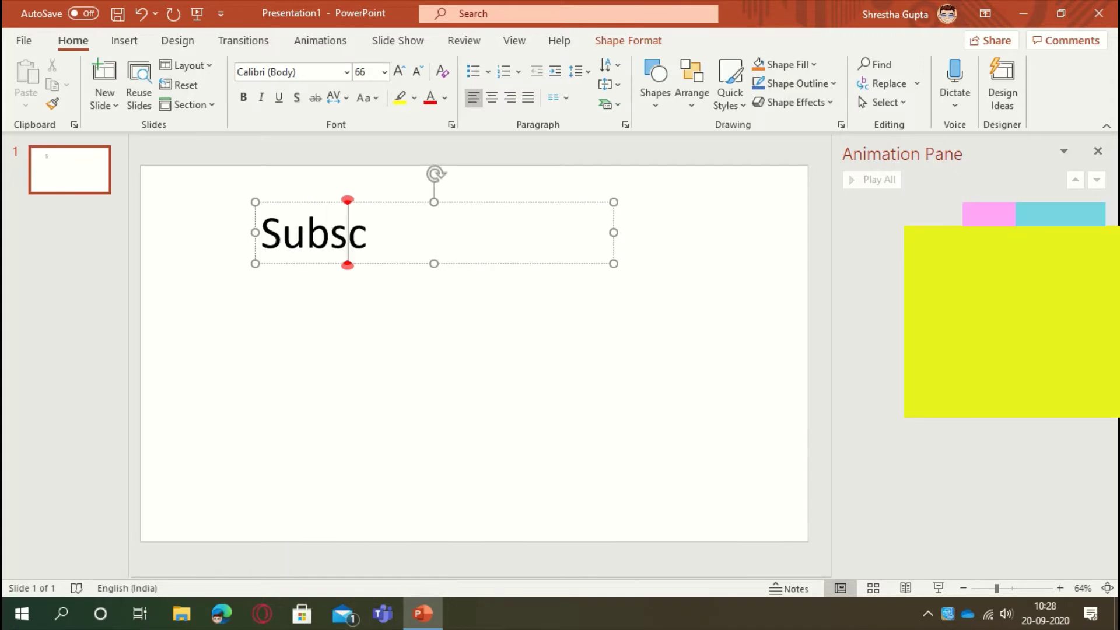
text(ribe)
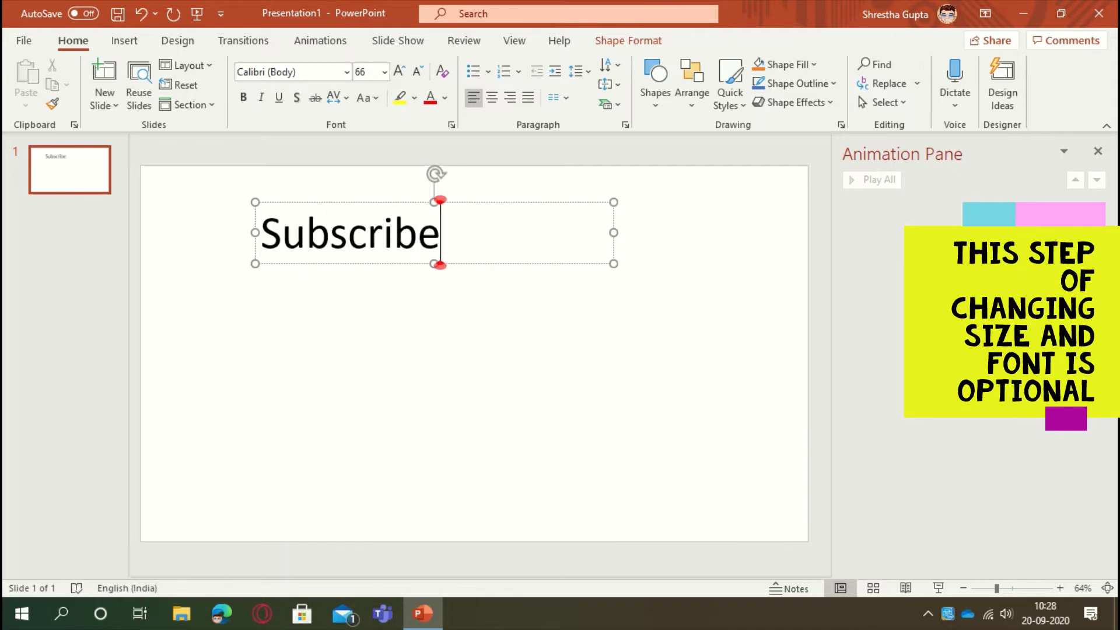
text(, Like)
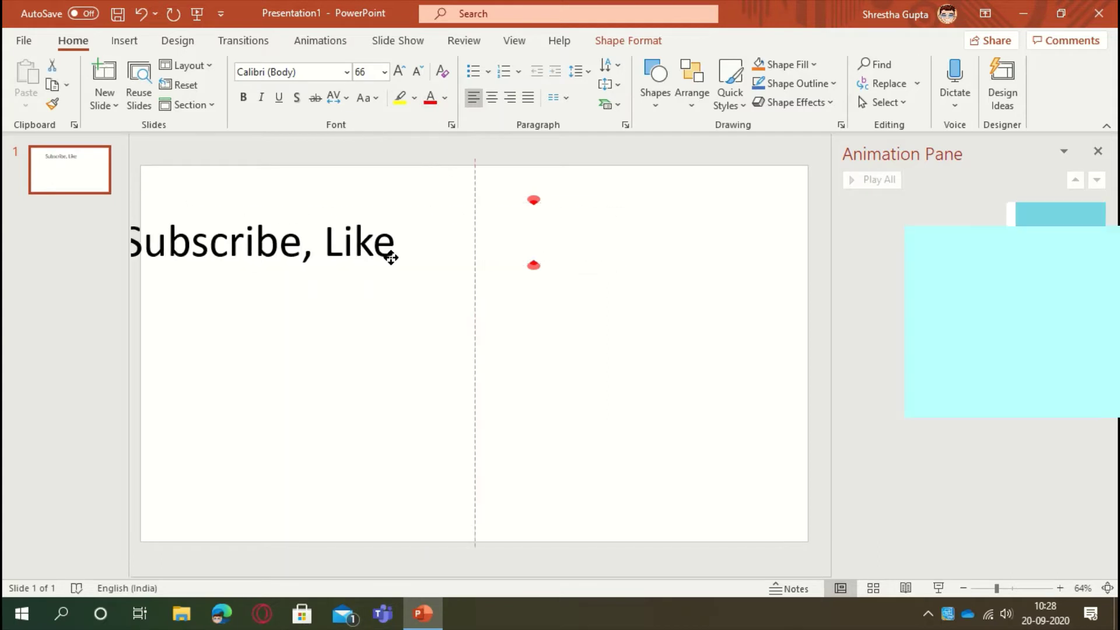
Nudge the text box right and make 'Subscribe, Like' bold and red
drag(545, 239, 559, 239)
click(551, 236)
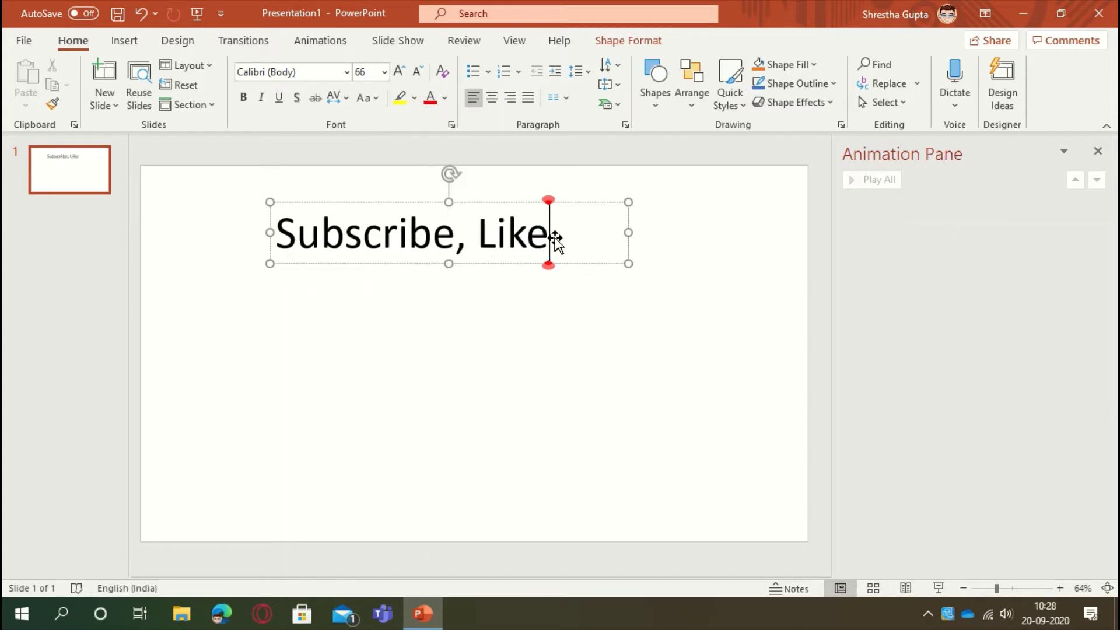
triple_click(542, 236)
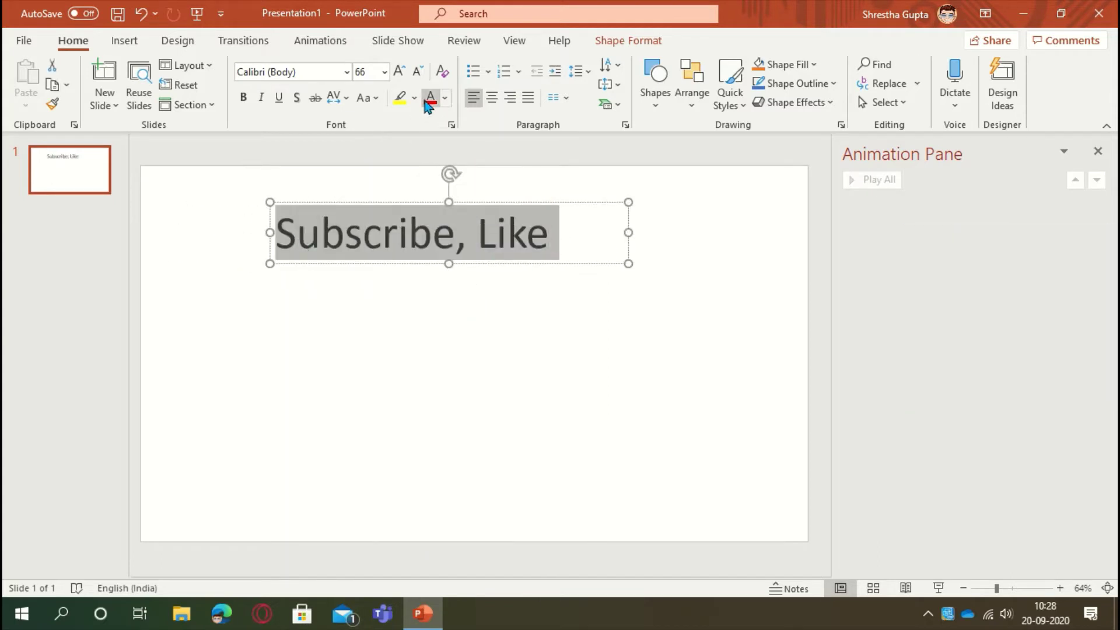
click(430, 98)
key(ctrl+b)
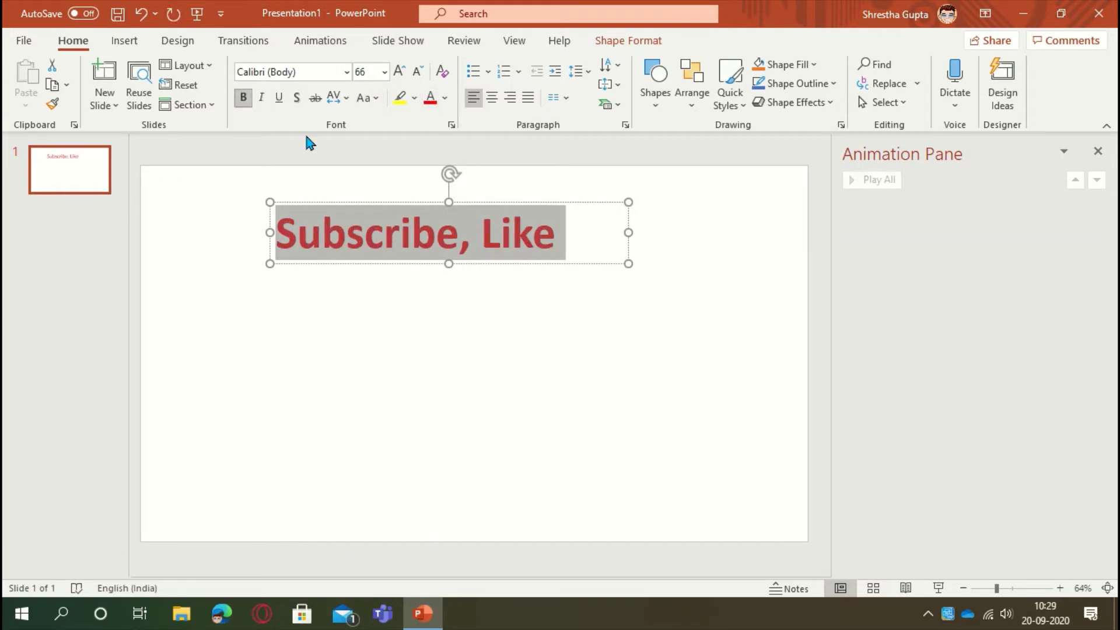
click(408, 310)
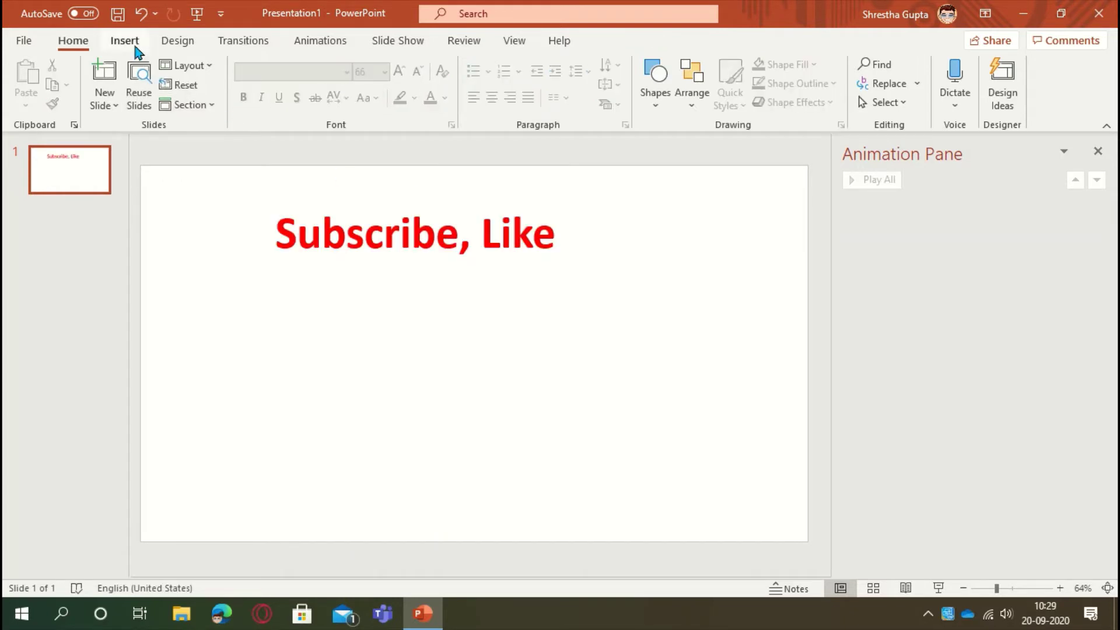
Insert a cartoon pencil-hand picture found by searching 'writing hand' in Online Pictures
click(124, 42)
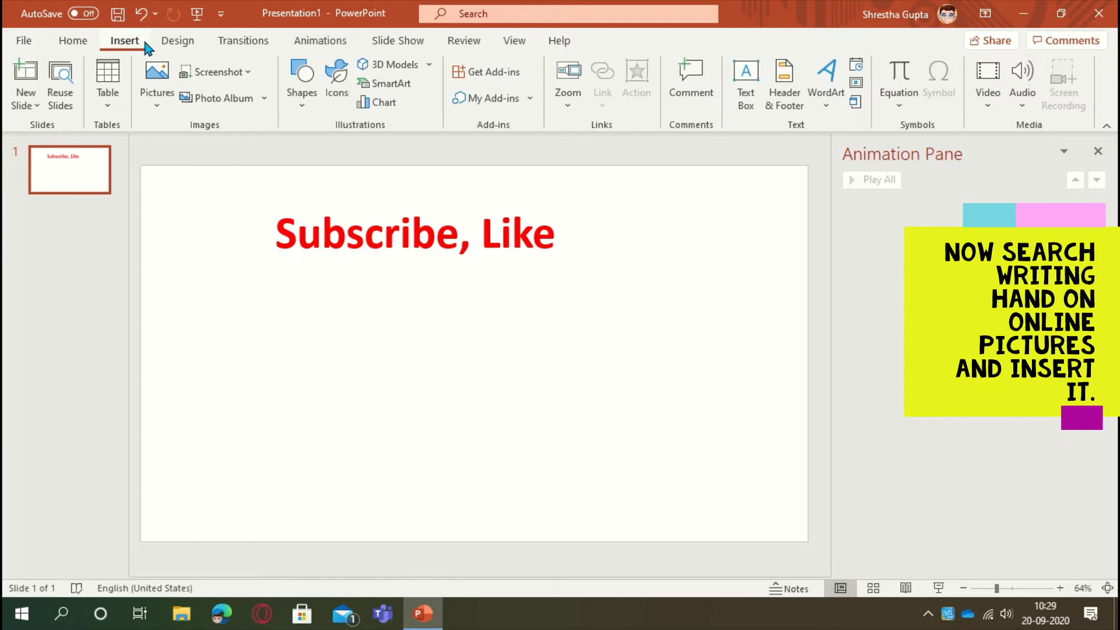
click(160, 108)
click(184, 197)
text(writing hand)
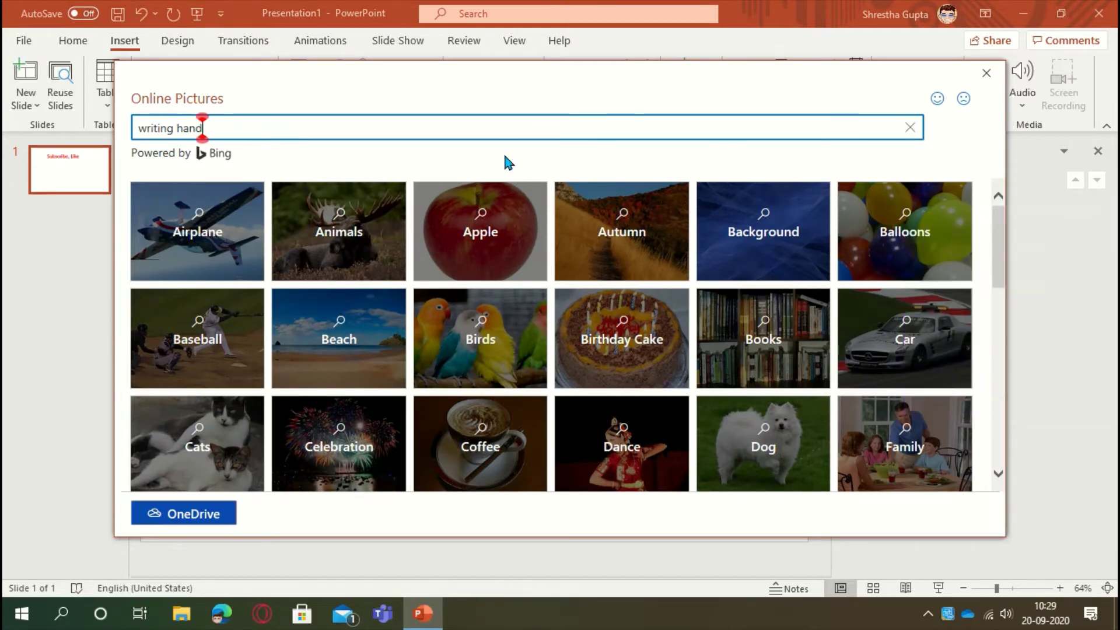
key(Return)
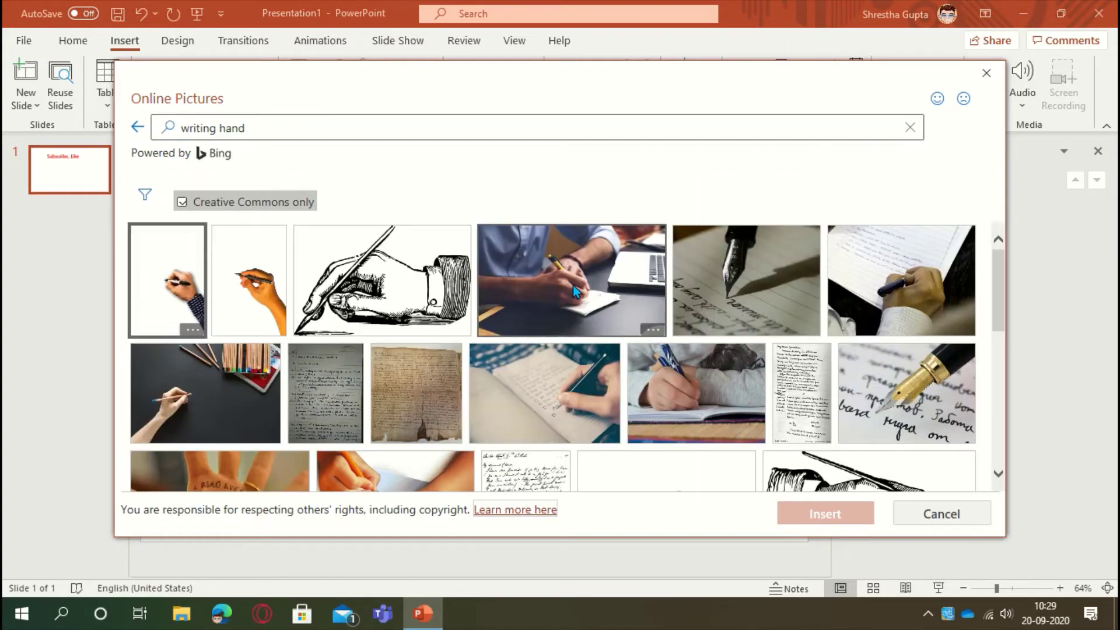
scroll(575, 292, down, 3)
scroll(625, 341, down, 2)
scroll(627, 349, down, 3)
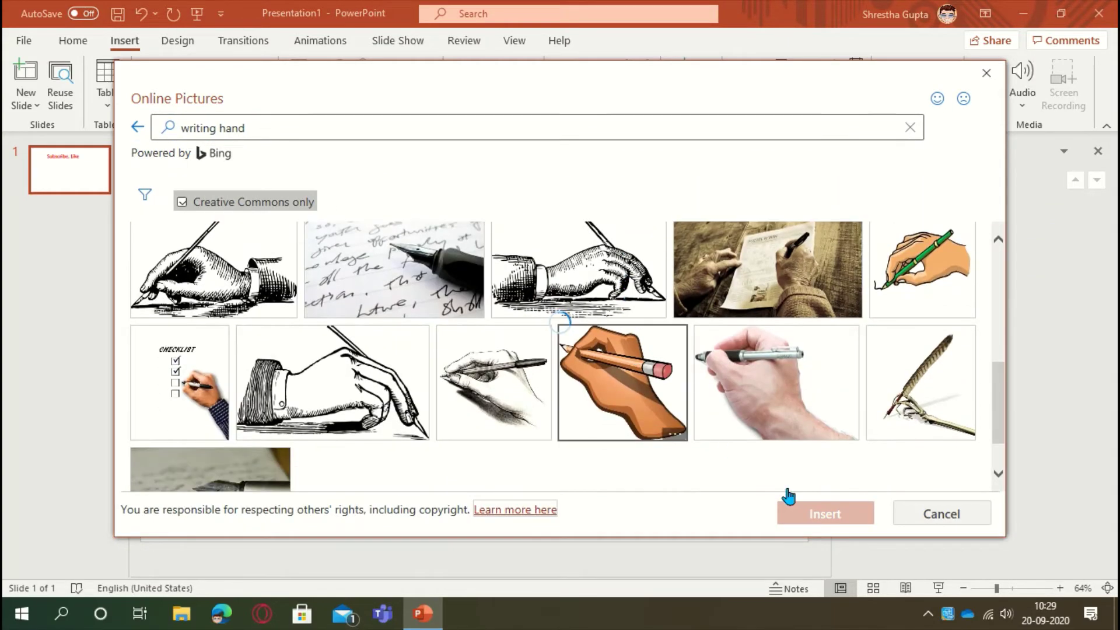
click(812, 514)
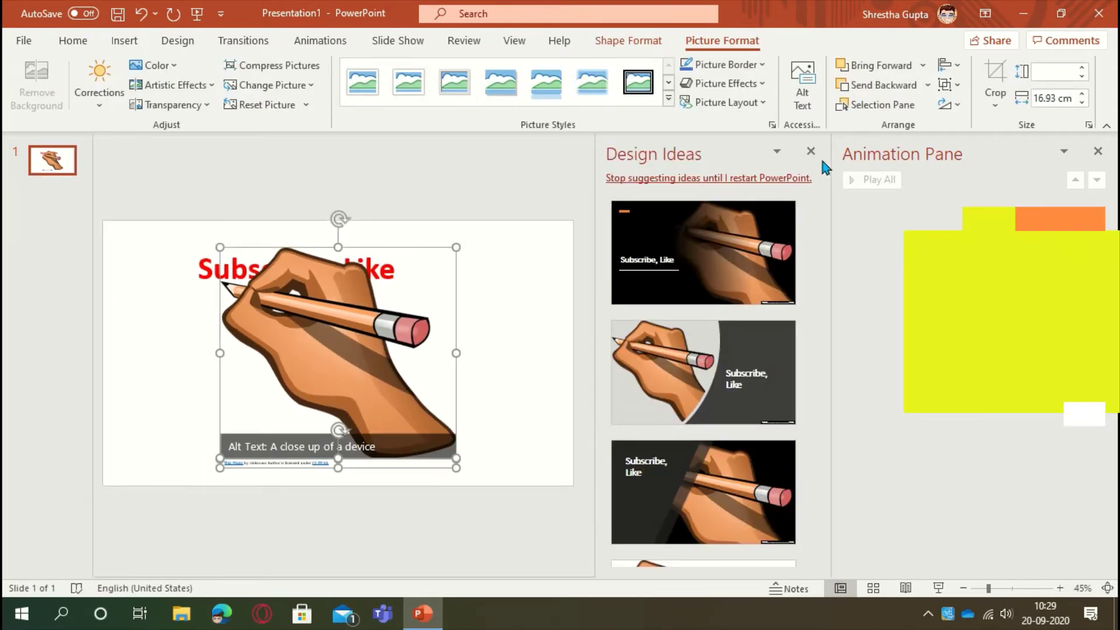
Close the side panes and delete the picture's attribution caption
click(808, 150)
click(1098, 151)
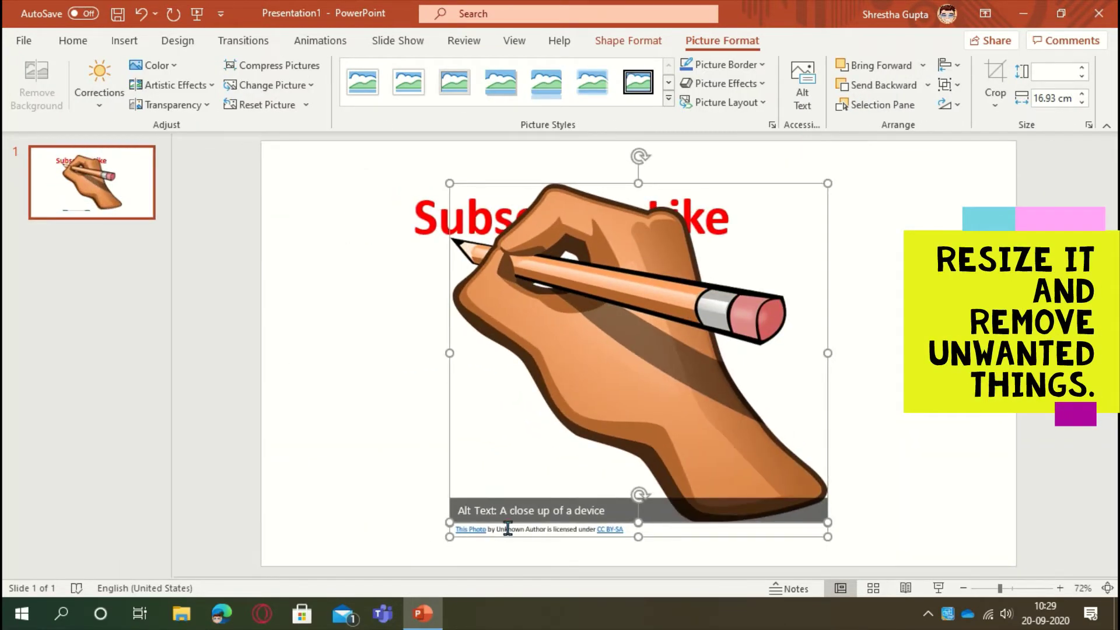
click(444, 517)
click(482, 529)
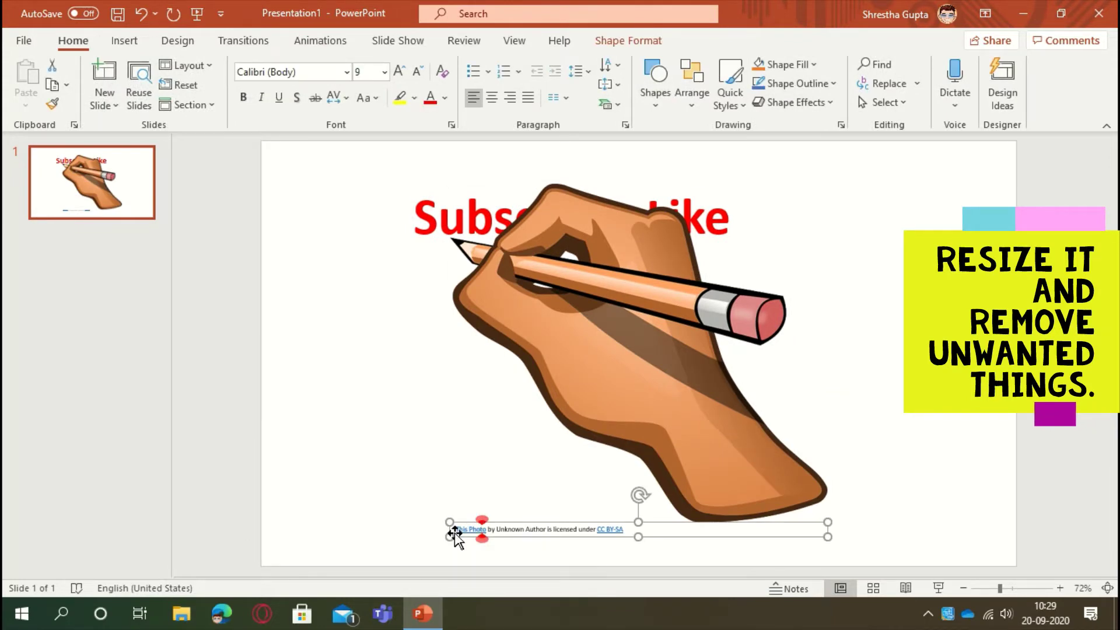
key(Delete)
Shrink the hand picture to about half size and place it just below the S of Subscribe
click(689, 371)
click(840, 532)
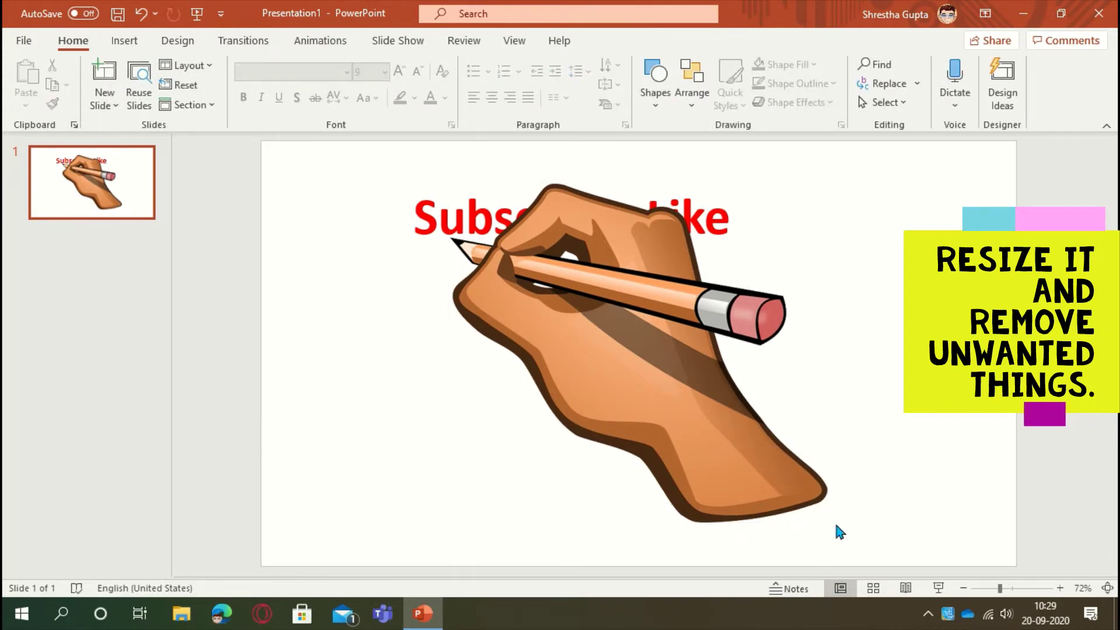
click(783, 480)
drag(825, 524, 625, 321)
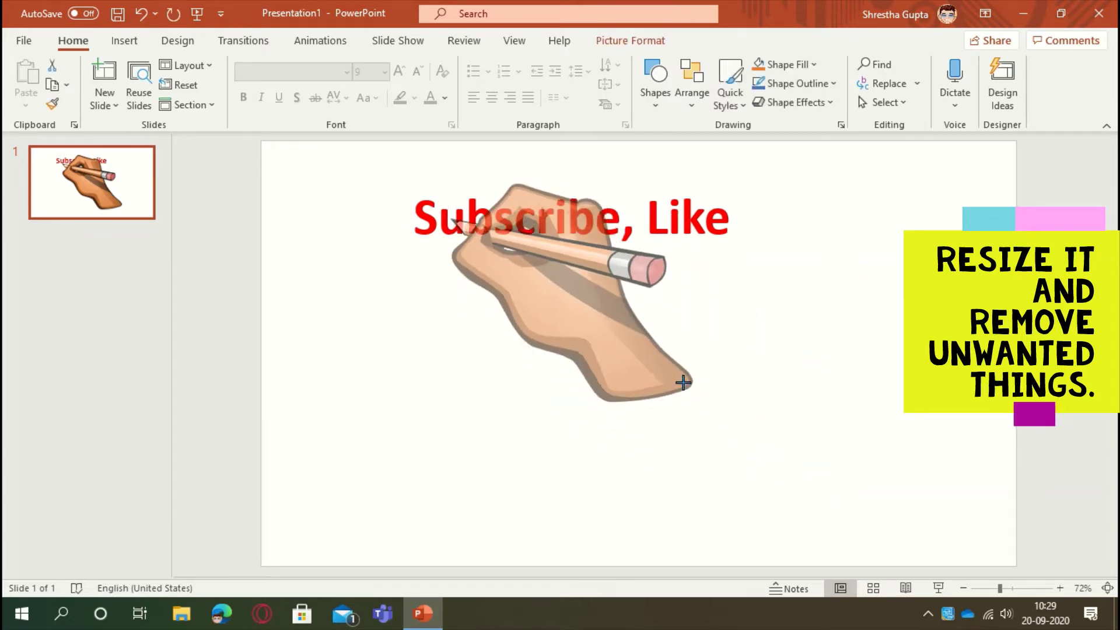
mouse_move(525, 250)
mouse_down()
mouse_move(519, 335)
mouse_move(498, 344)
mouse_up()
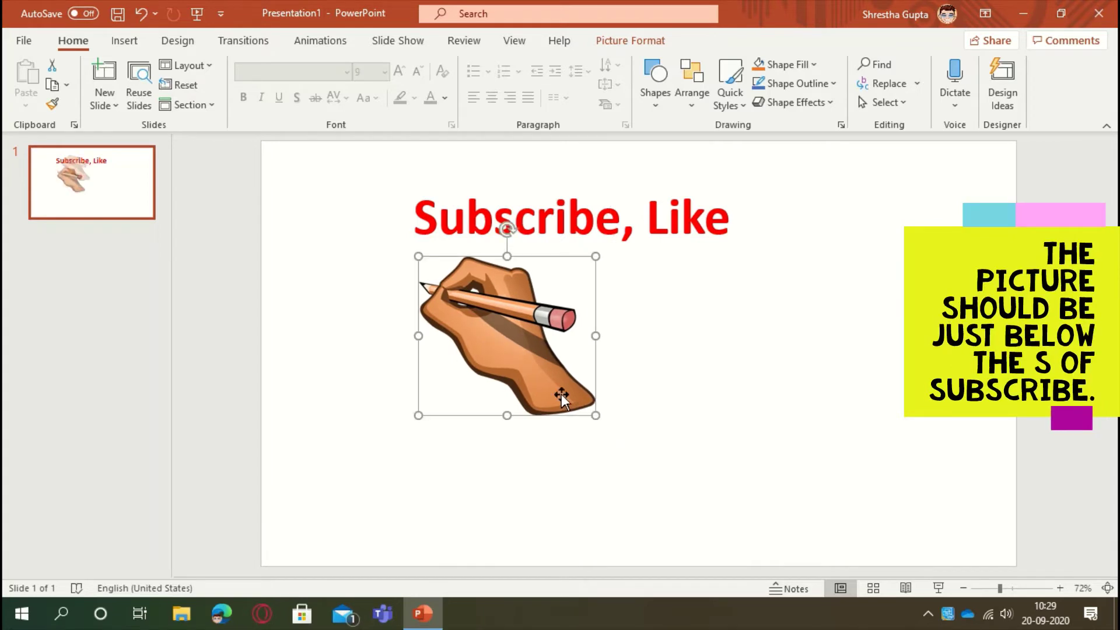
click(652, 316)
Give the 'Subscribe, Like' text an Appear entrance animation and show the Animation Pane
click(430, 203)
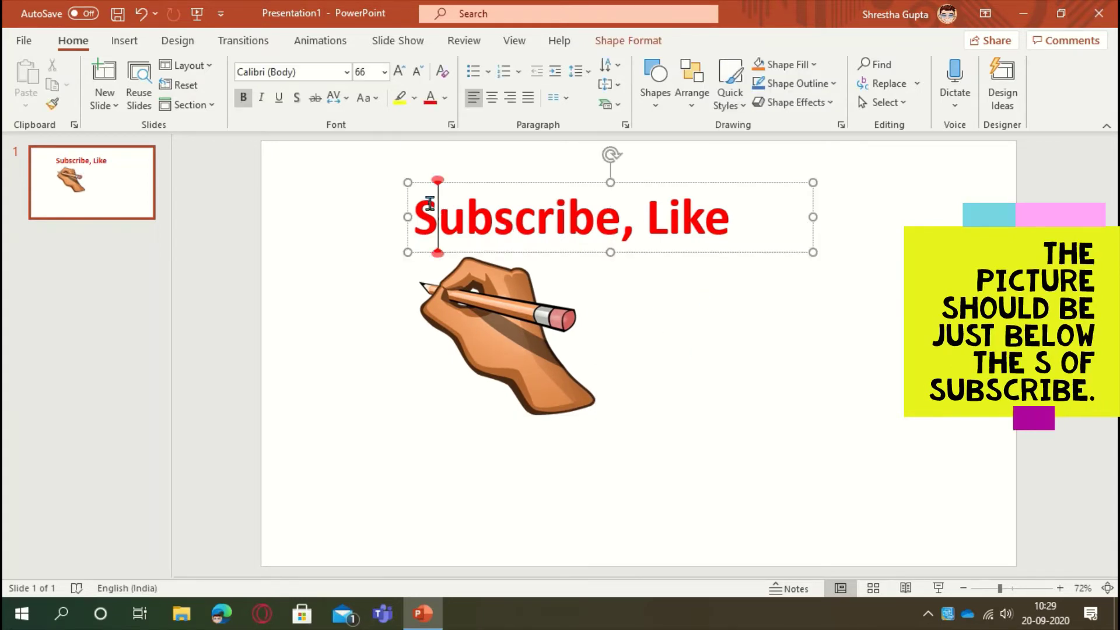
click(304, 41)
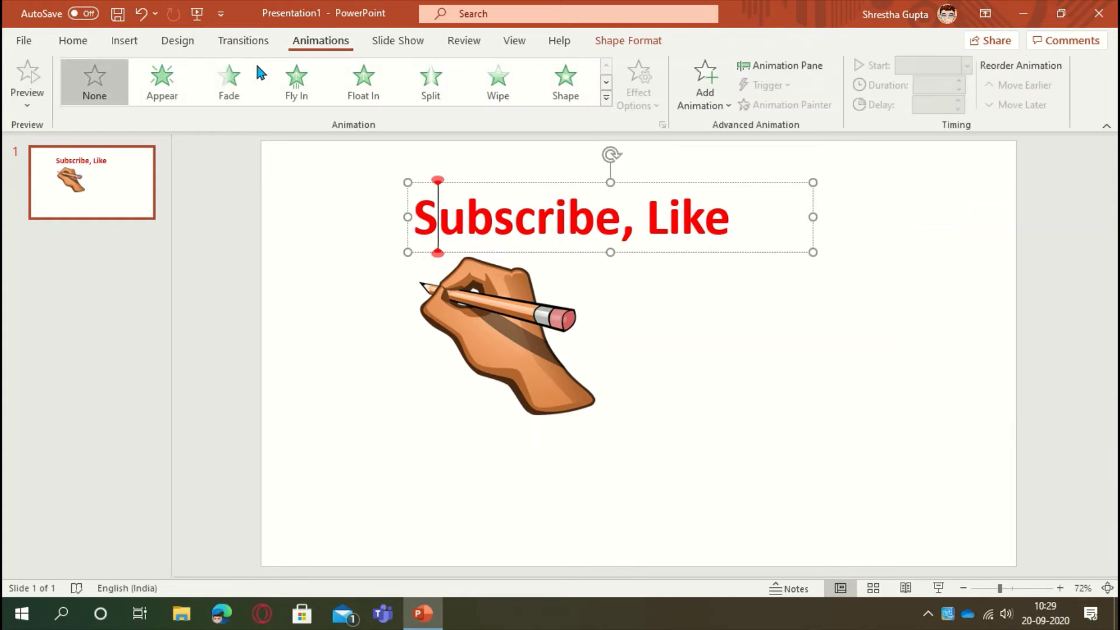
click(162, 85)
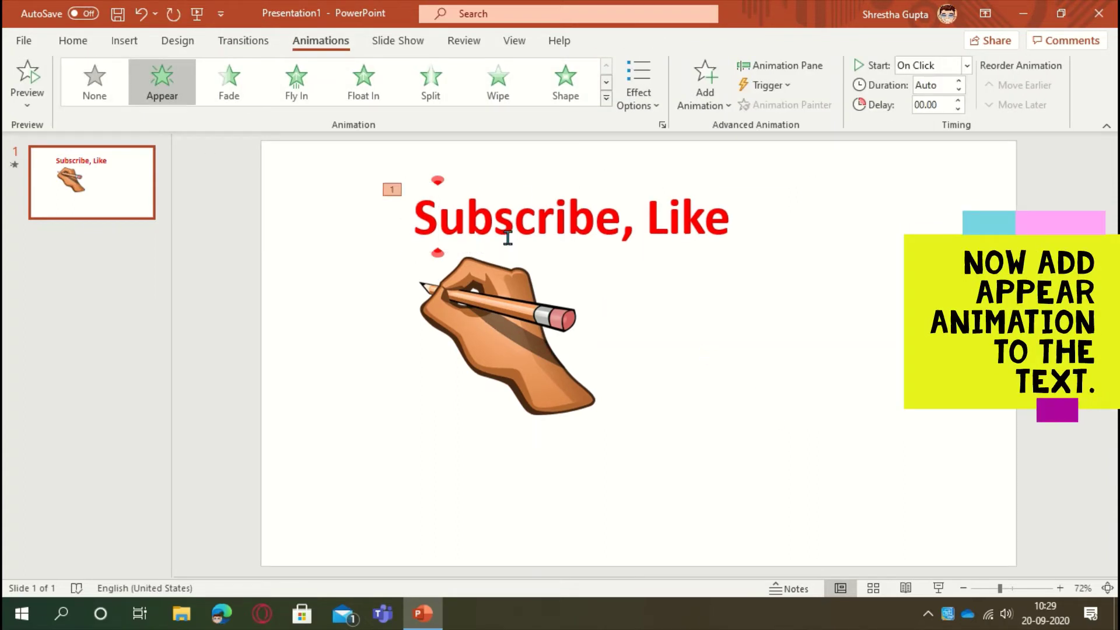
click(753, 66)
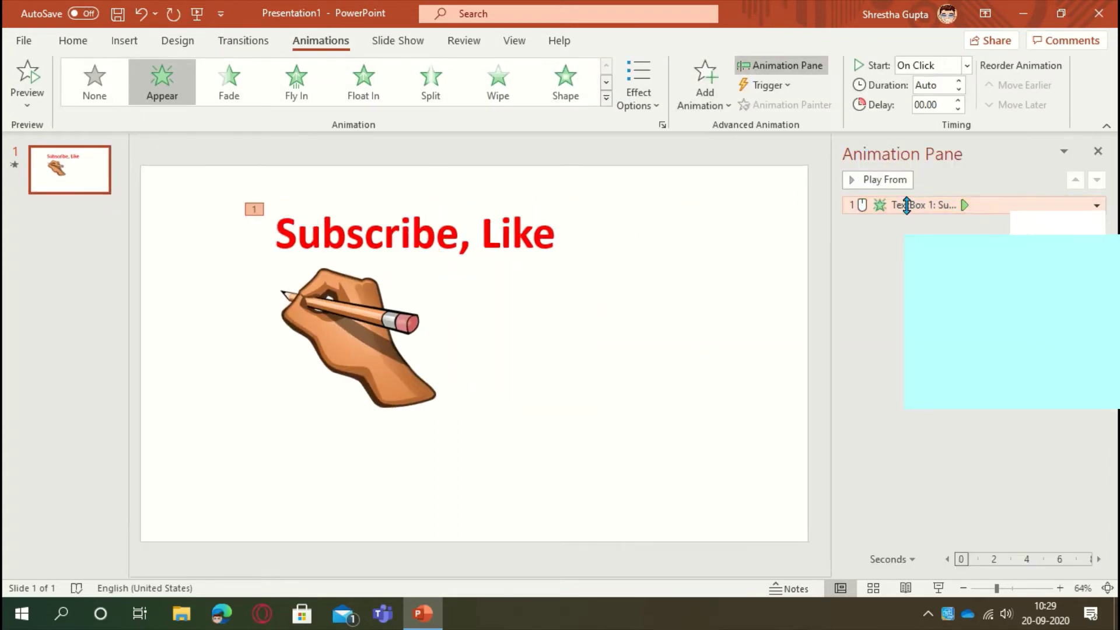
click(376, 331)
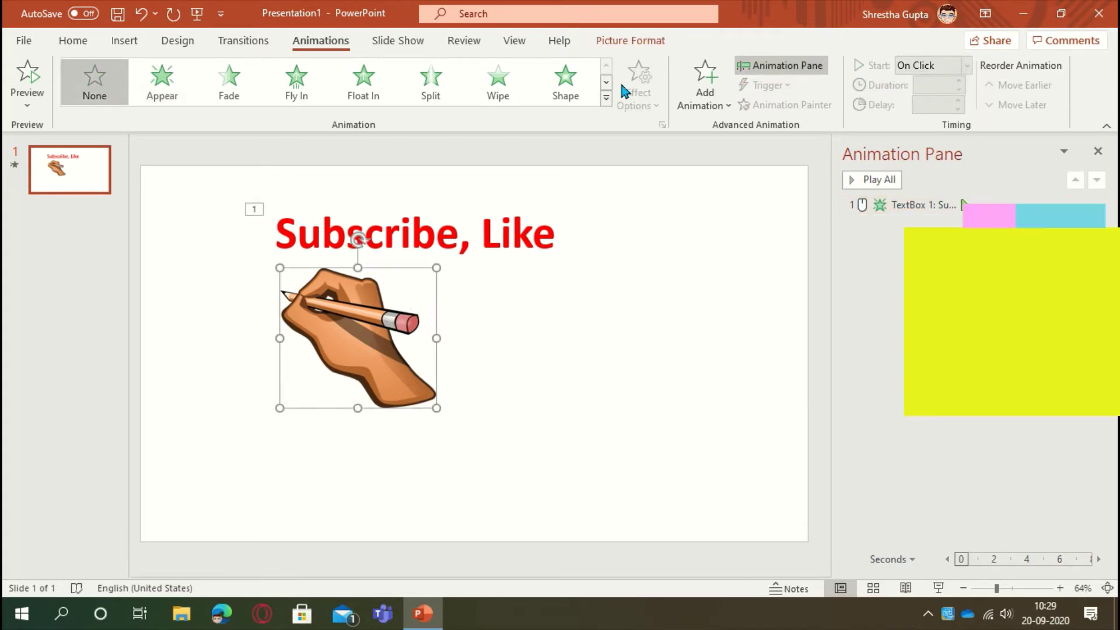
Draw a custom motion path for the hand picture running across the 'Subscribe, Like' letters
click(607, 98)
scroll(455, 204, down, 3)
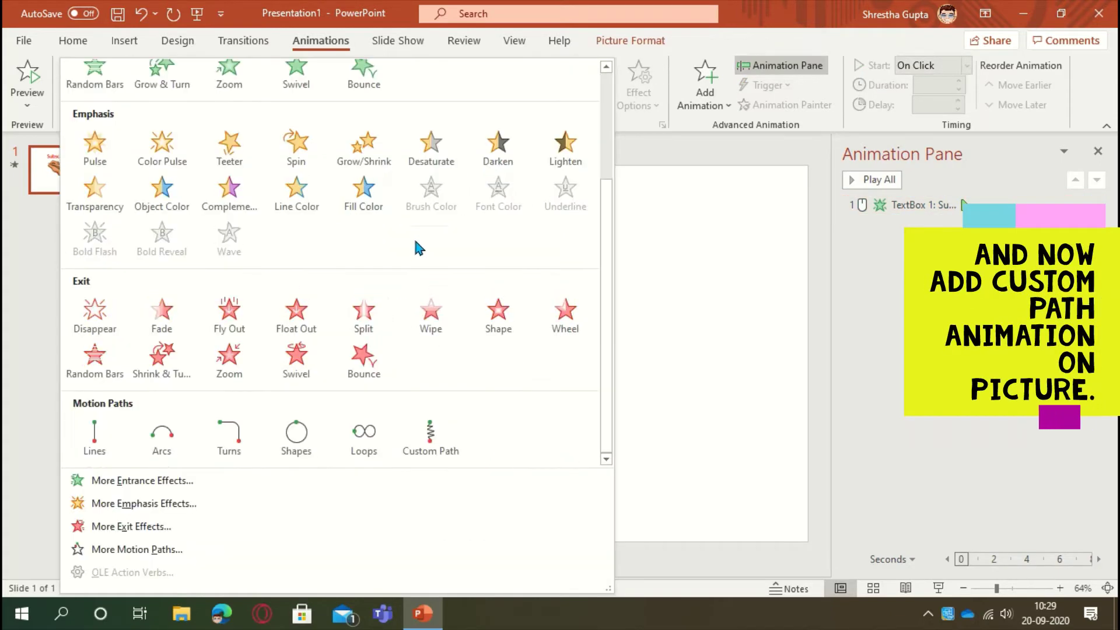
click(430, 439)
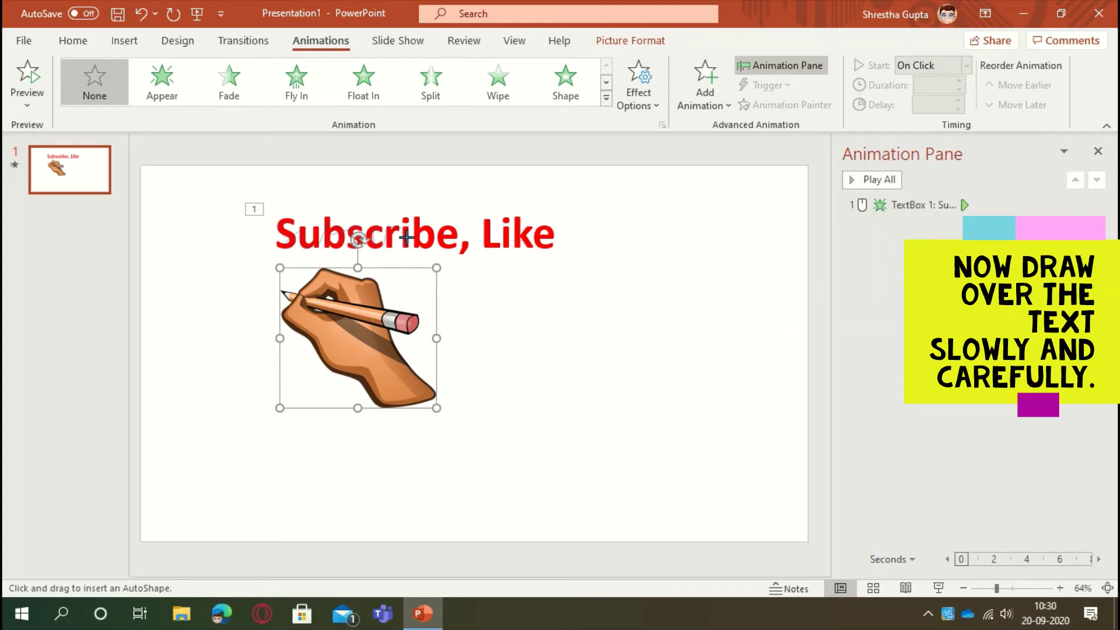
drag(421, 228, 455, 250)
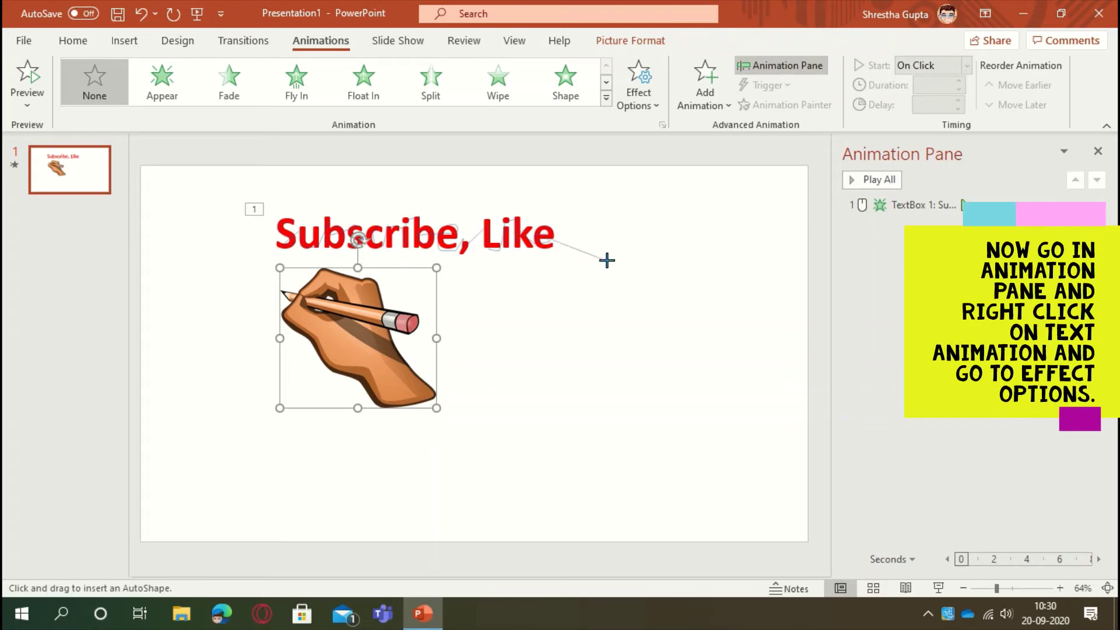
double_click(546, 235)
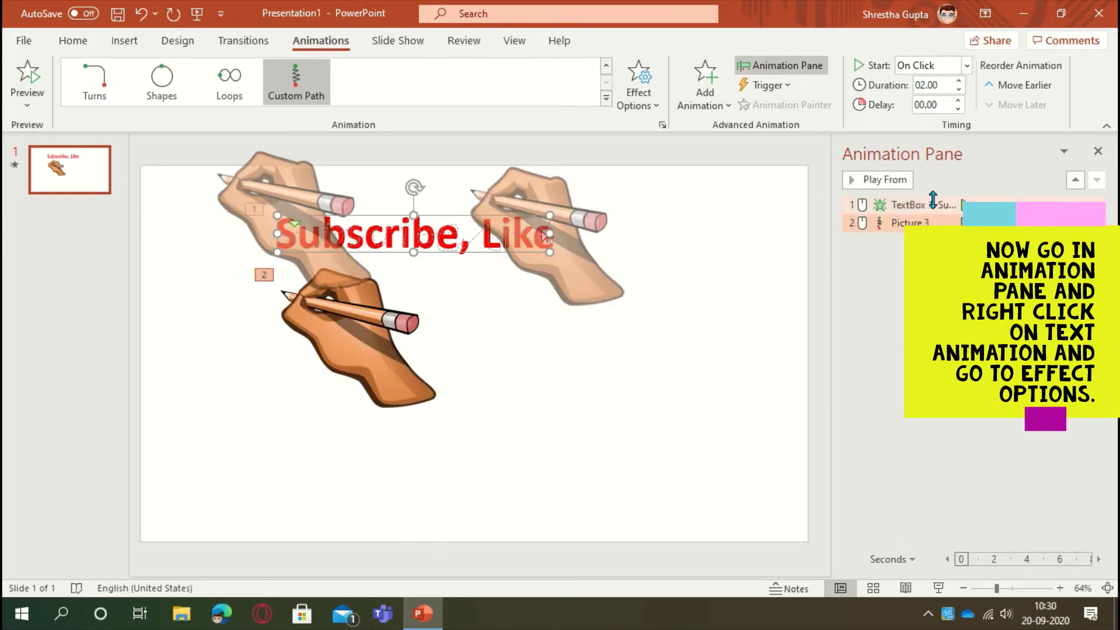
Make the text's Appear animation reveal it by letter with a 0.8-second delay between letters
click(903, 203)
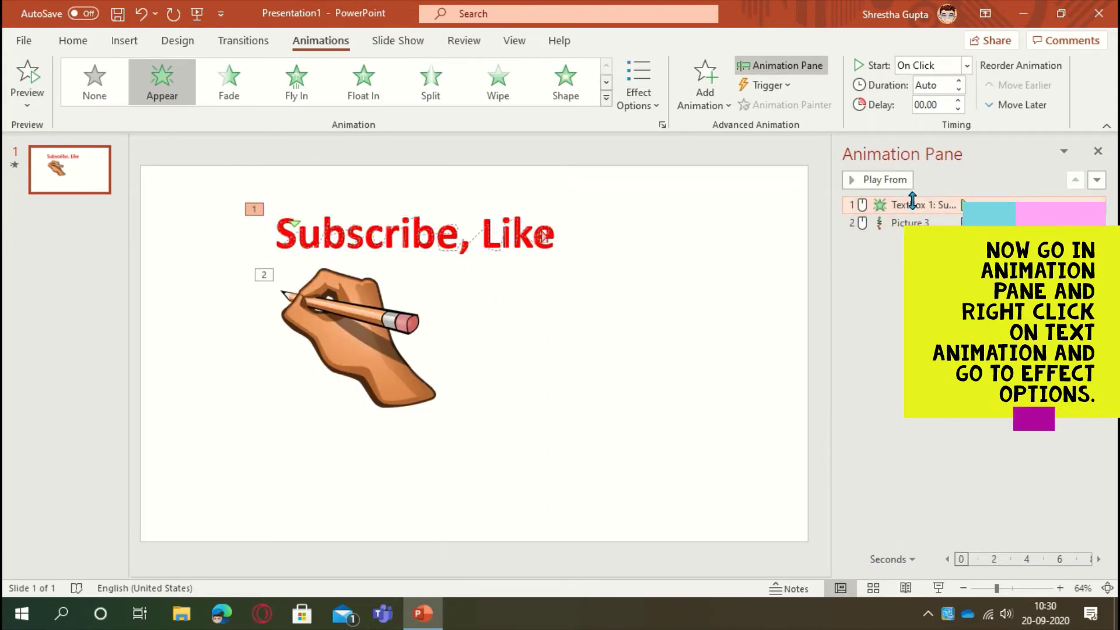
right_click(915, 207)
click(957, 274)
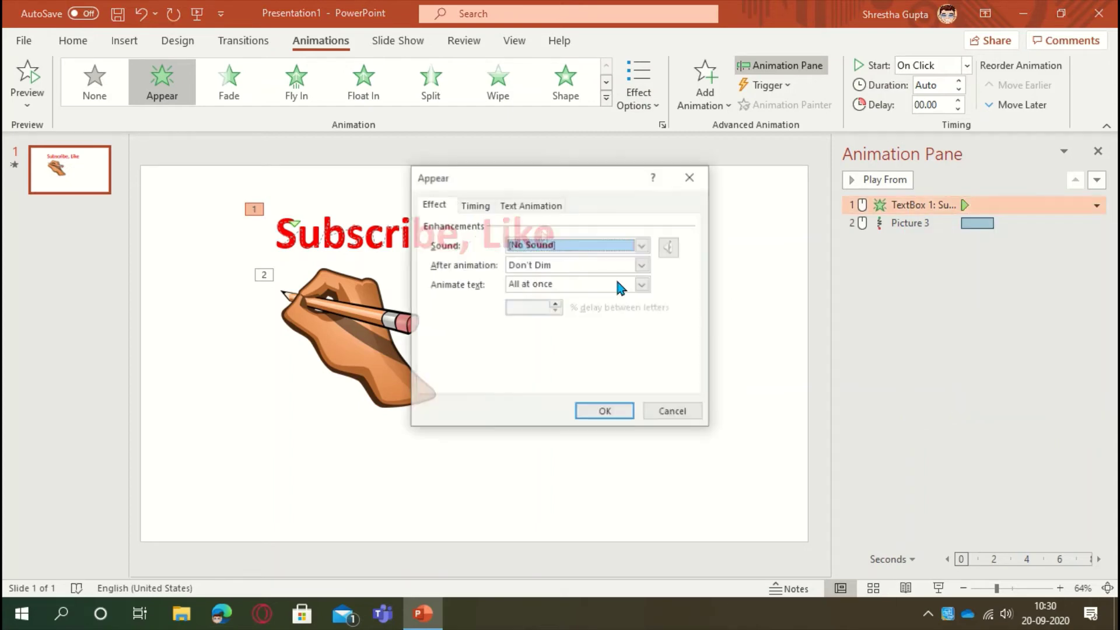
click(643, 285)
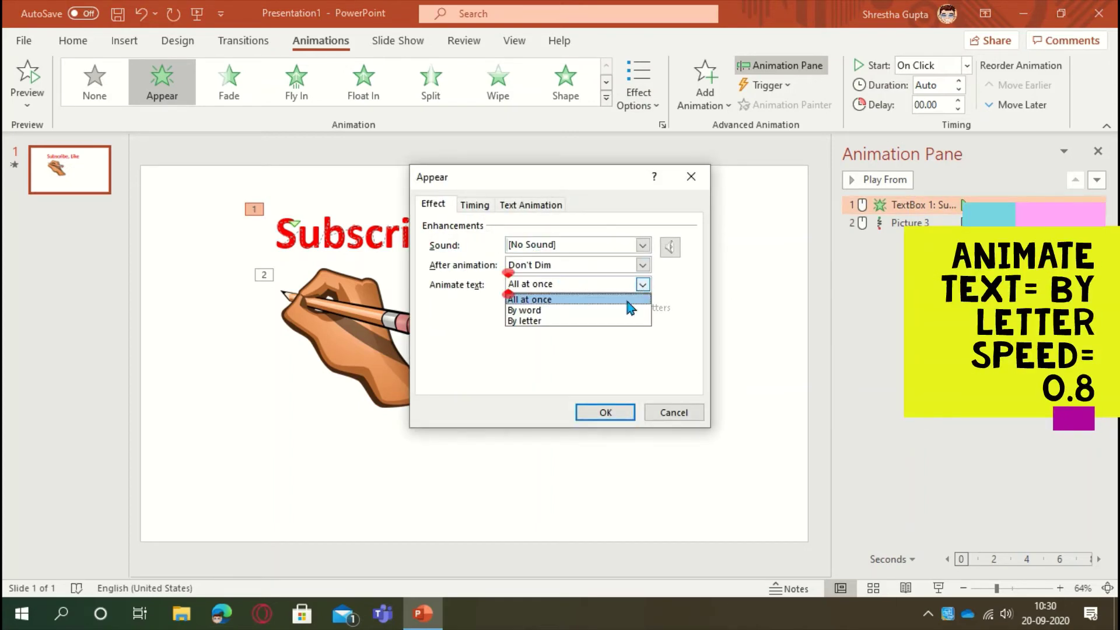
click(600, 320)
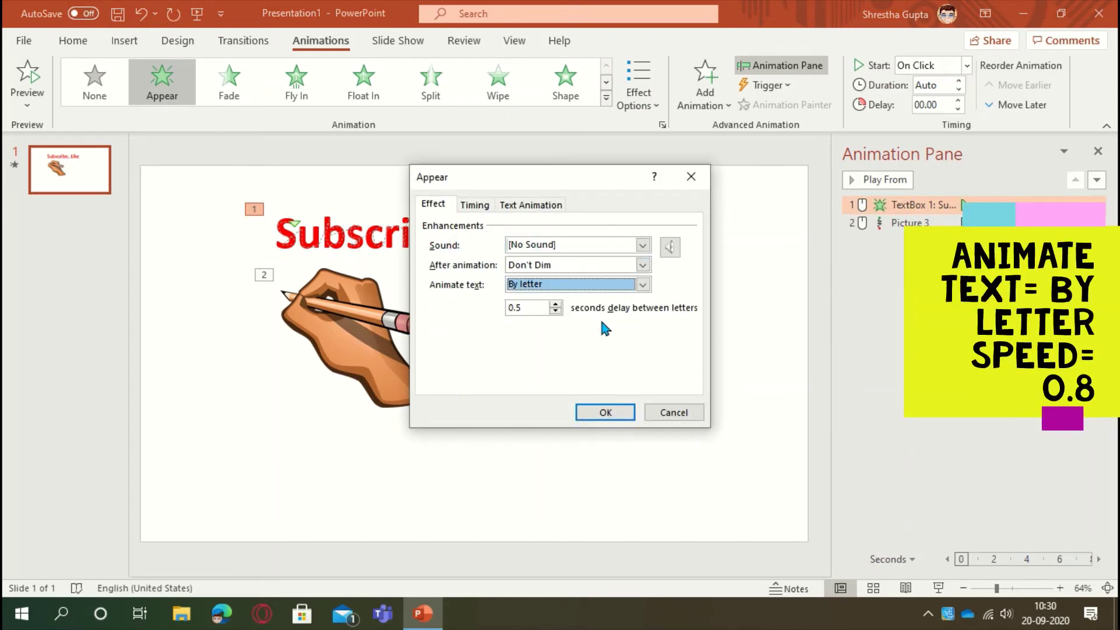
click(556, 305)
click(557, 305)
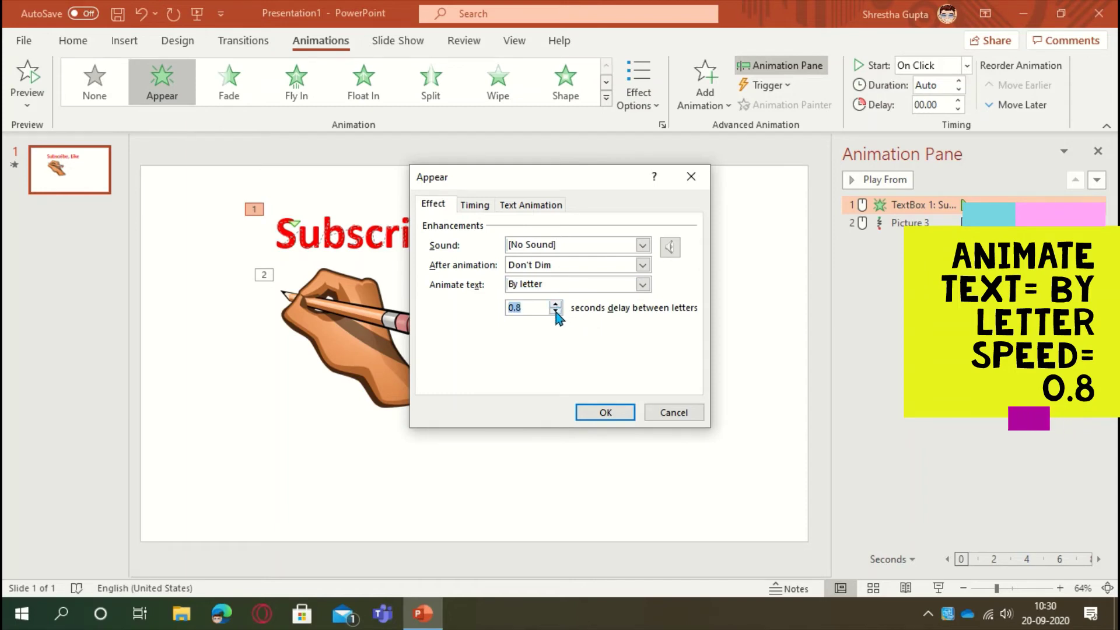
click(604, 416)
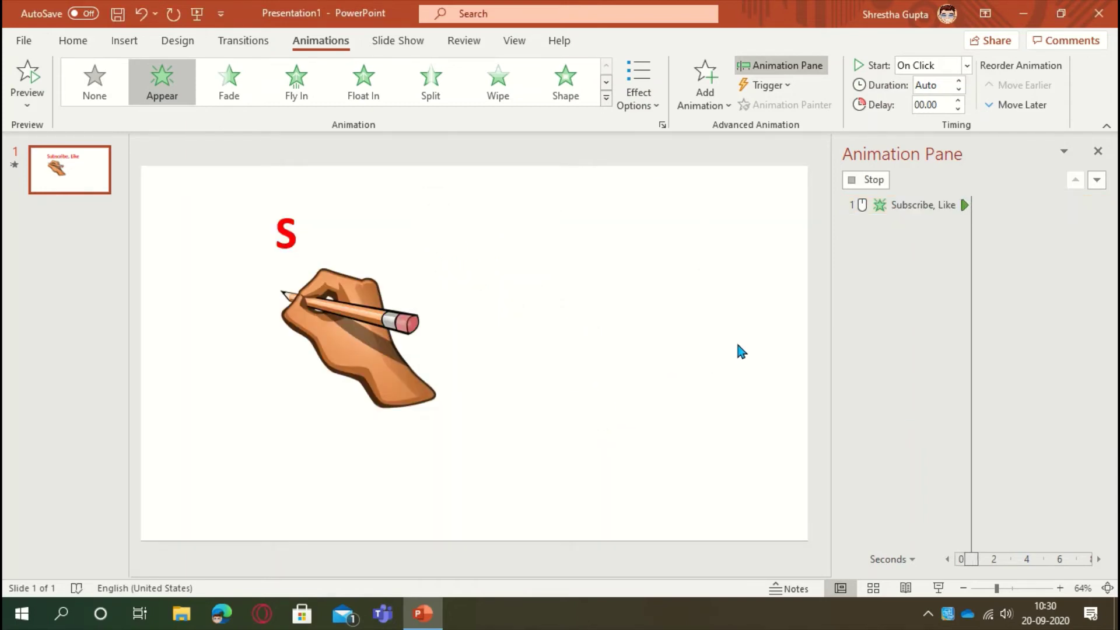
click(911, 222)
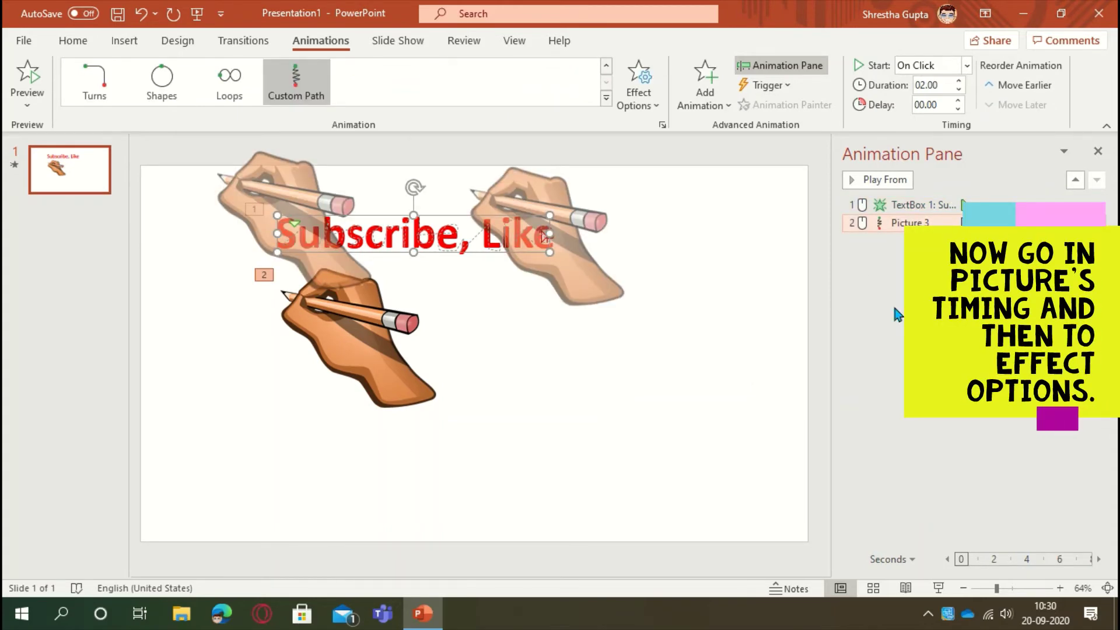
Set the hand's path animation to 11.6 seconds, with smooth start and smooth end at 0
click(568, 239)
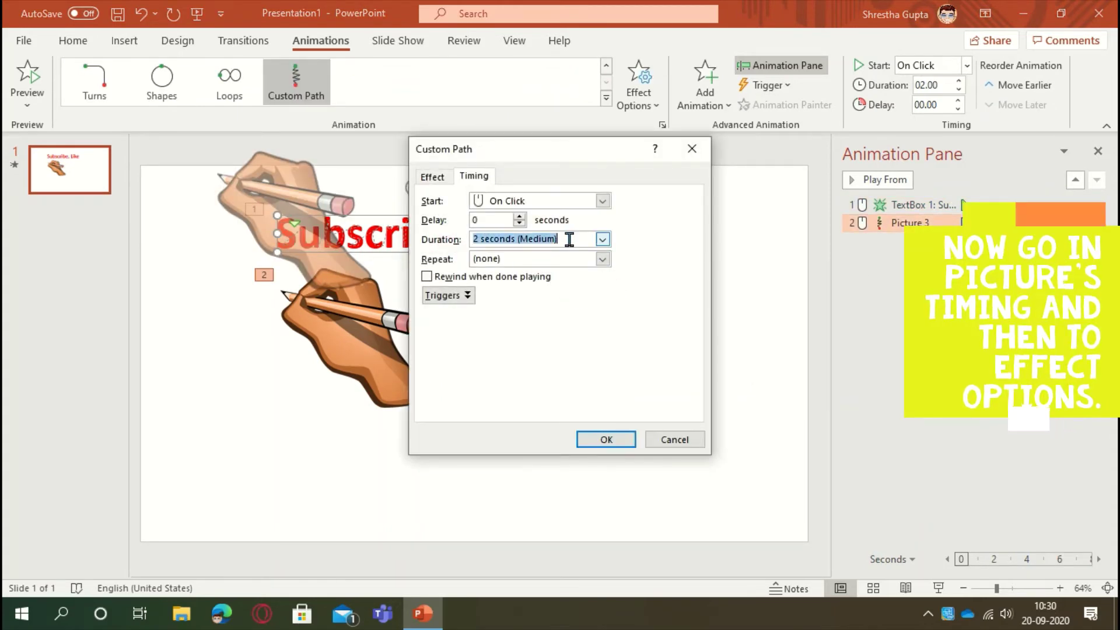
text(11.6)
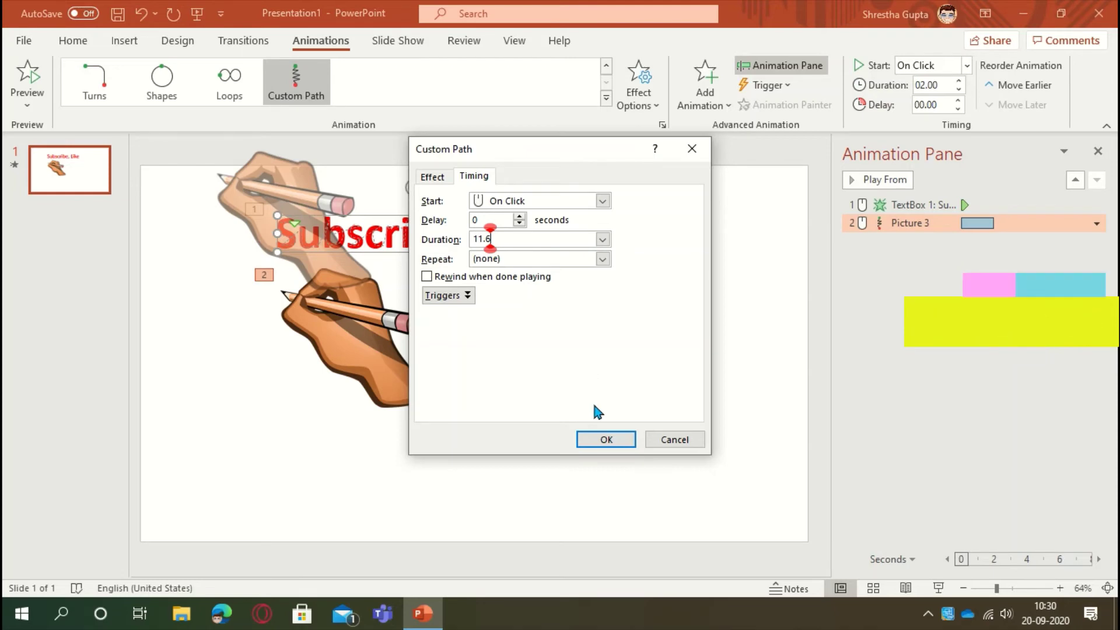
click(432, 176)
click(533, 238)
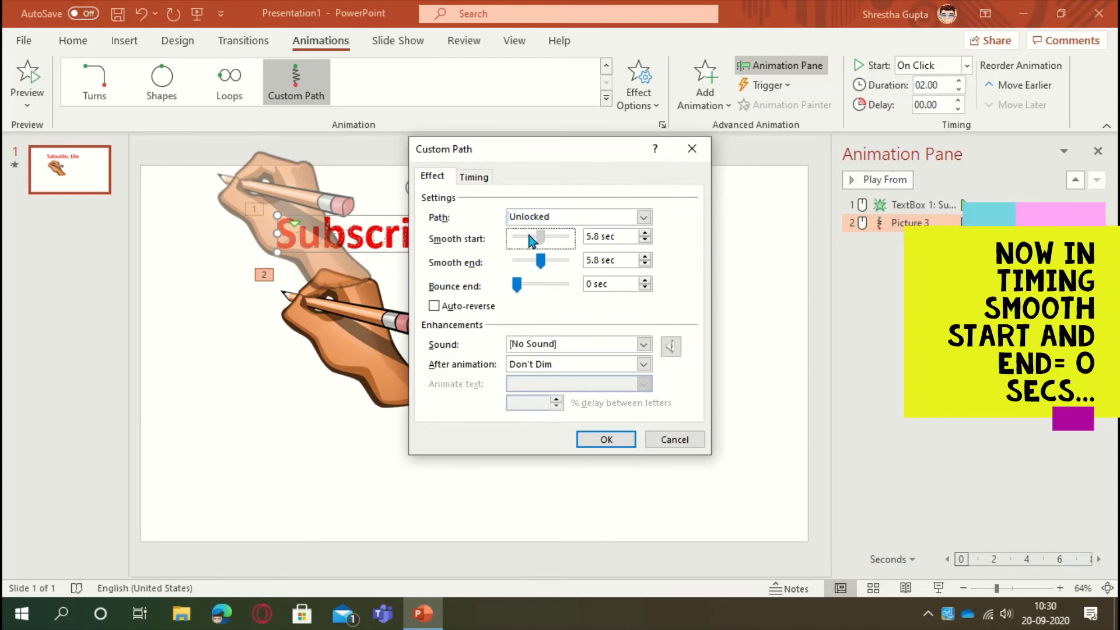
drag(540, 260, 508, 266)
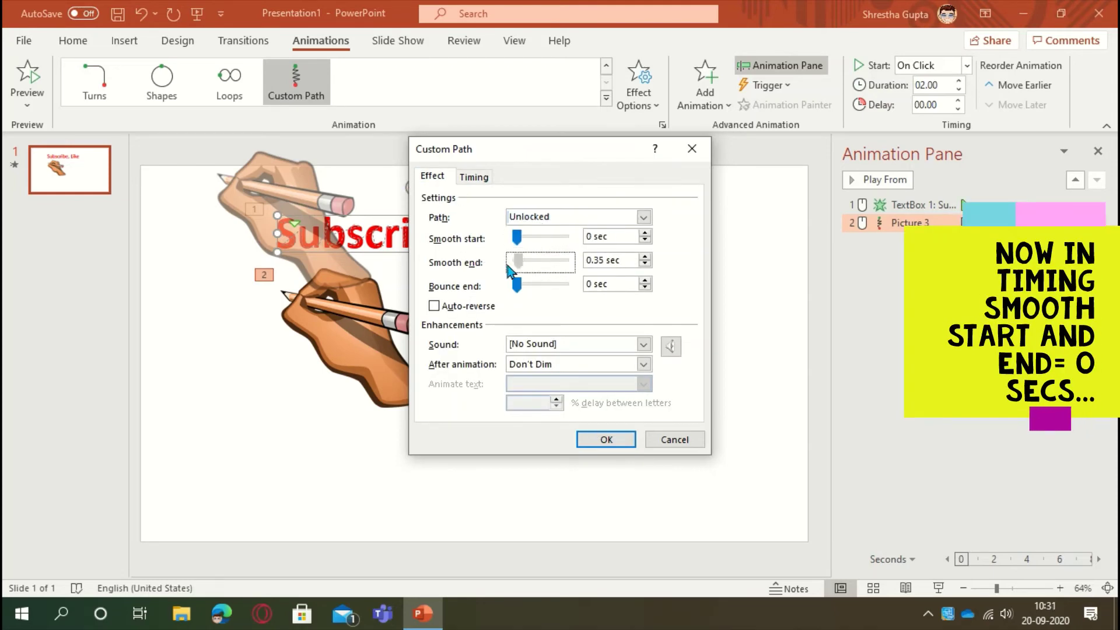
click(607, 440)
Move the hand picture and its motion path down and right so the path runs beneath the text
click(344, 334)
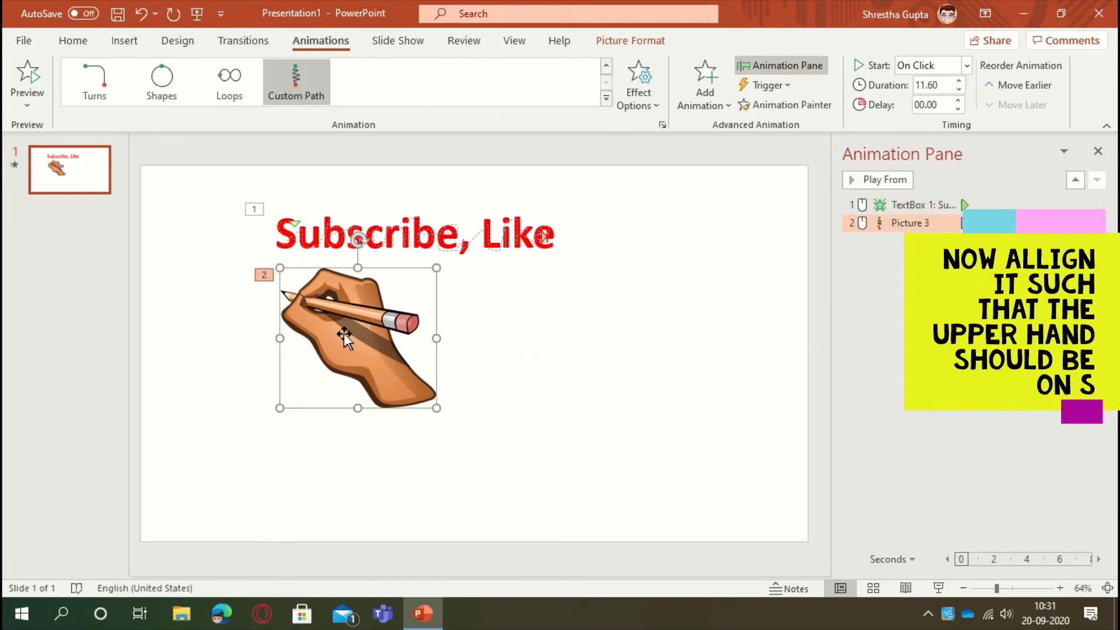
drag(345, 334, 358, 354)
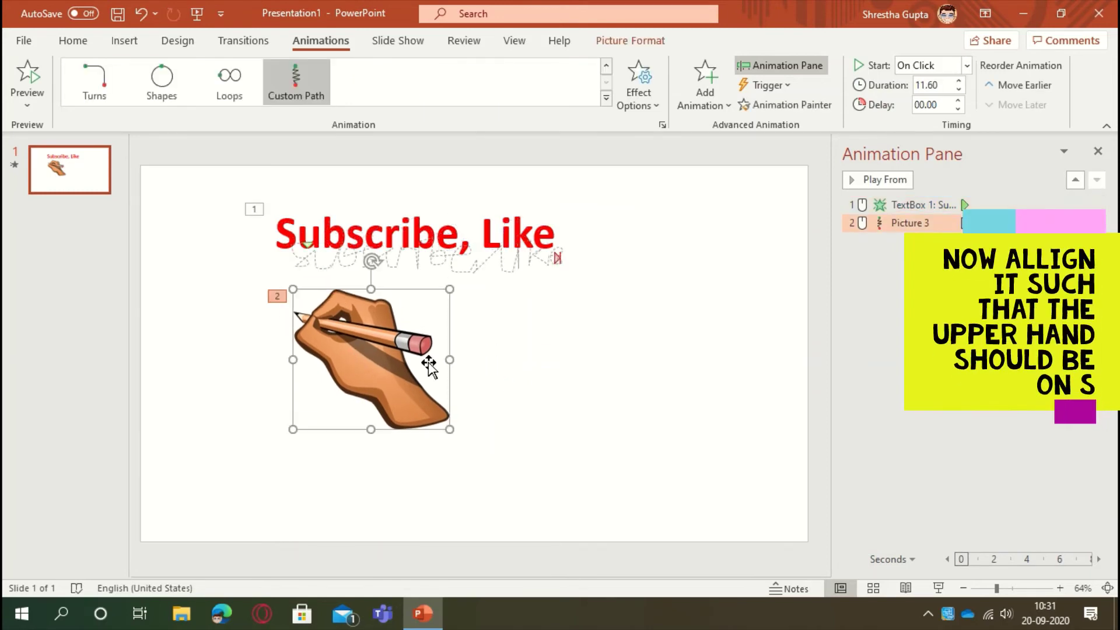
click(877, 226)
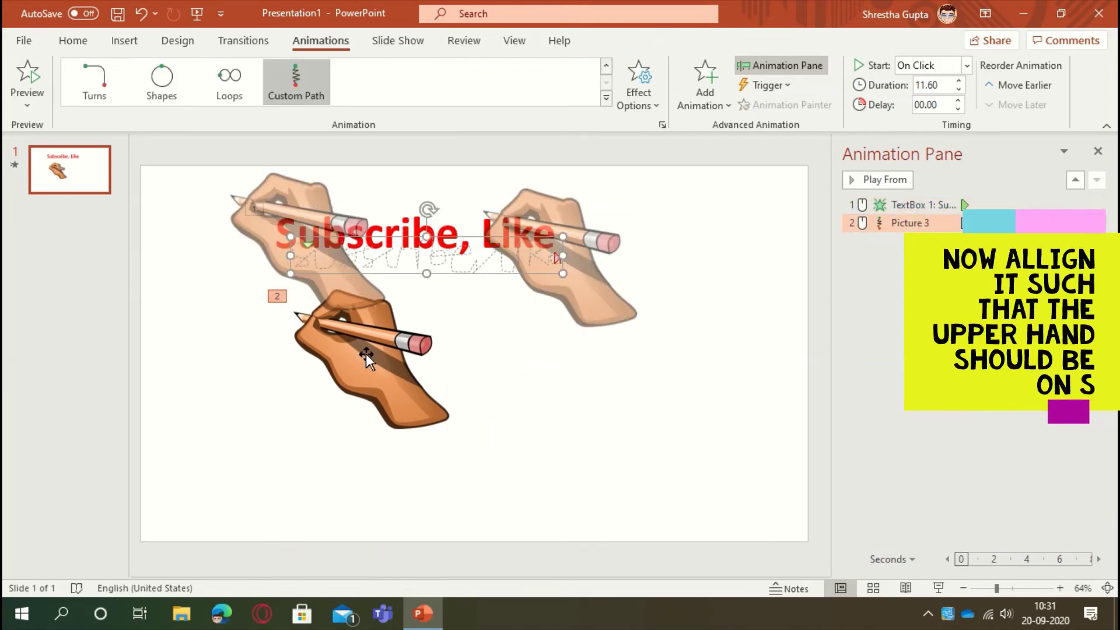
drag(366, 354, 433, 358)
click(881, 242)
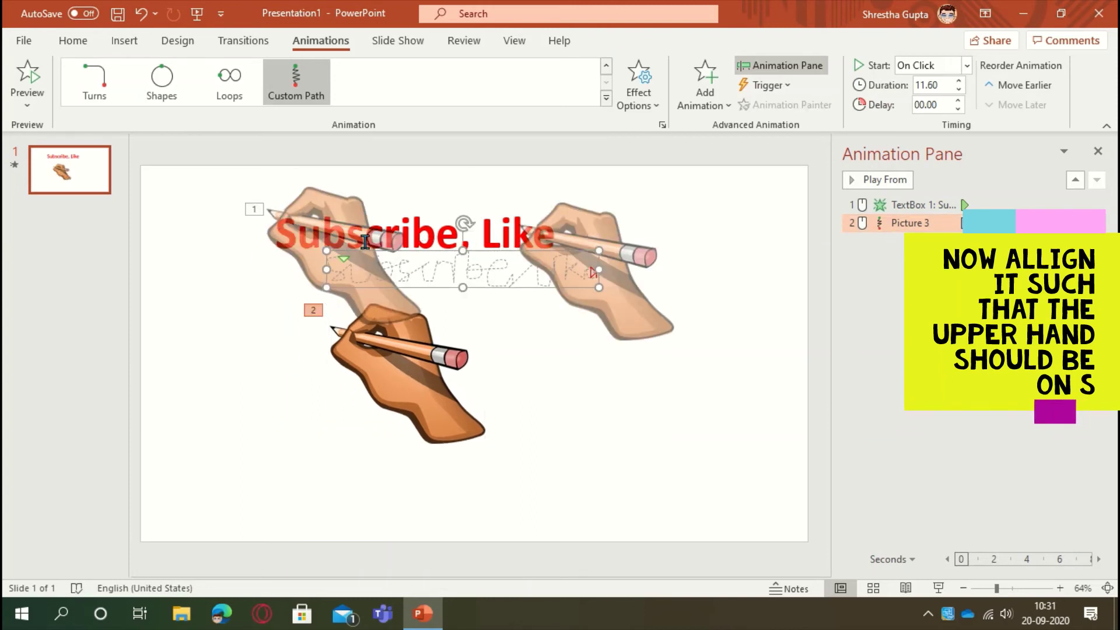
click(321, 204)
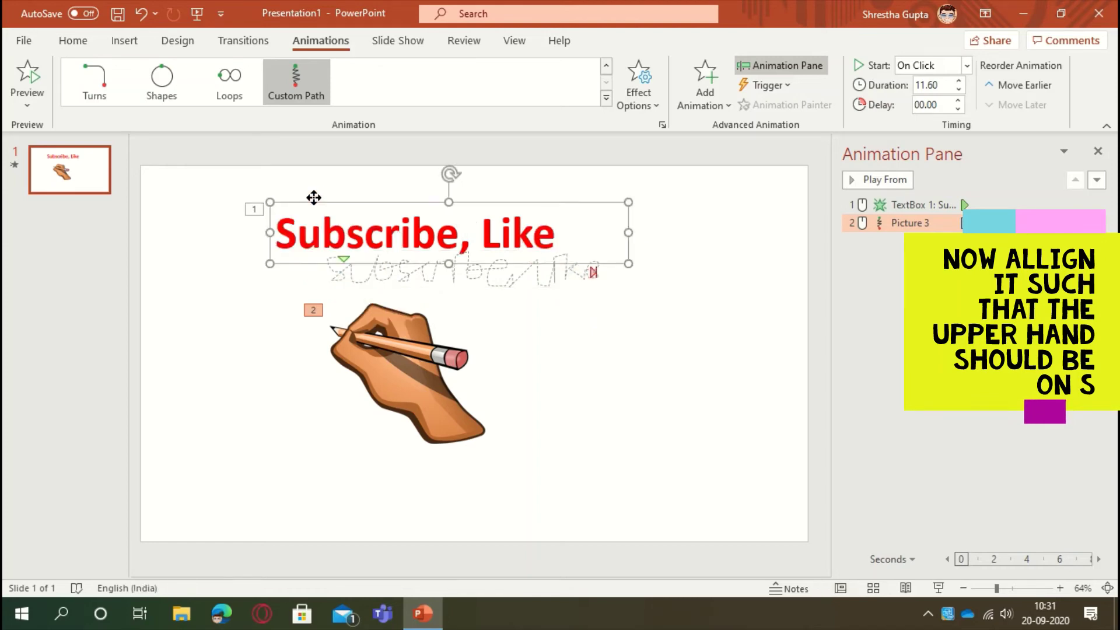
click(398, 344)
click(932, 224)
drag(393, 370, 418, 378)
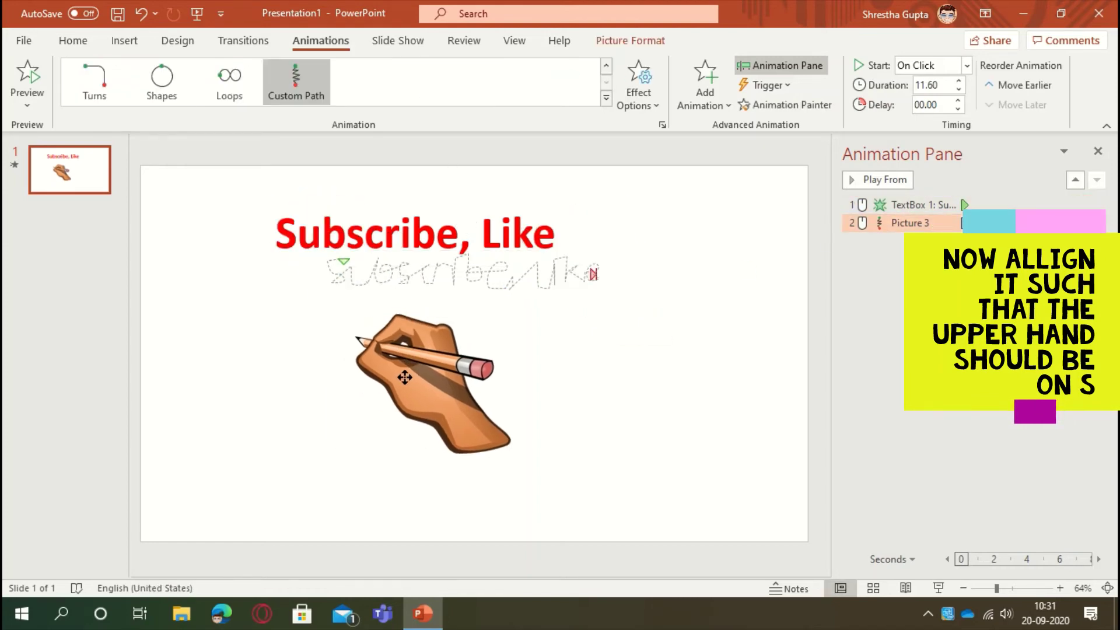
click(913, 223)
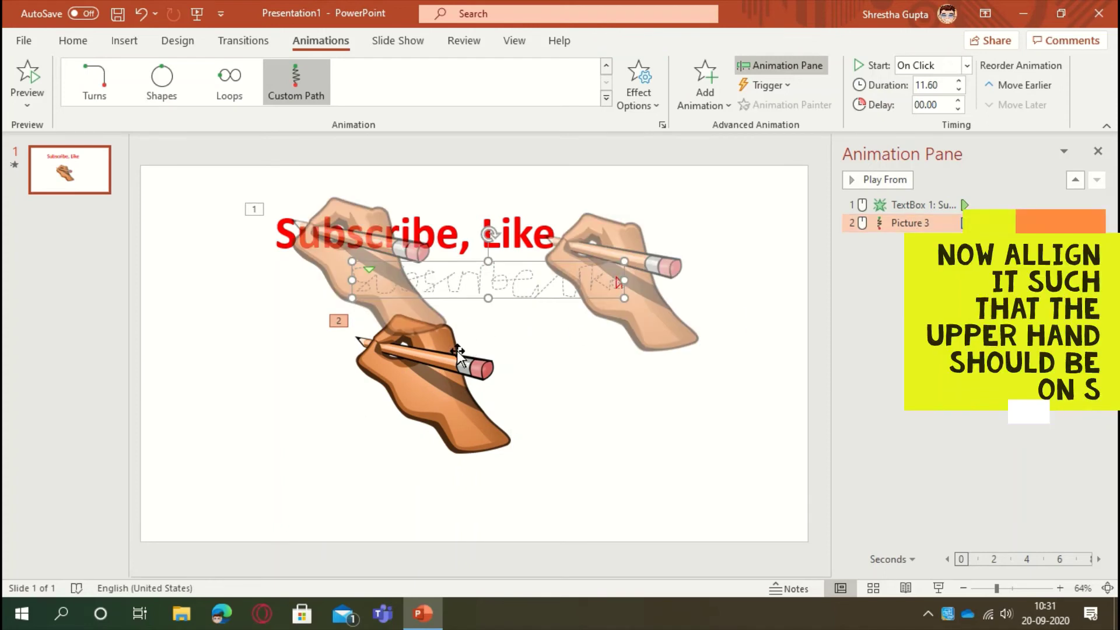
click(461, 367)
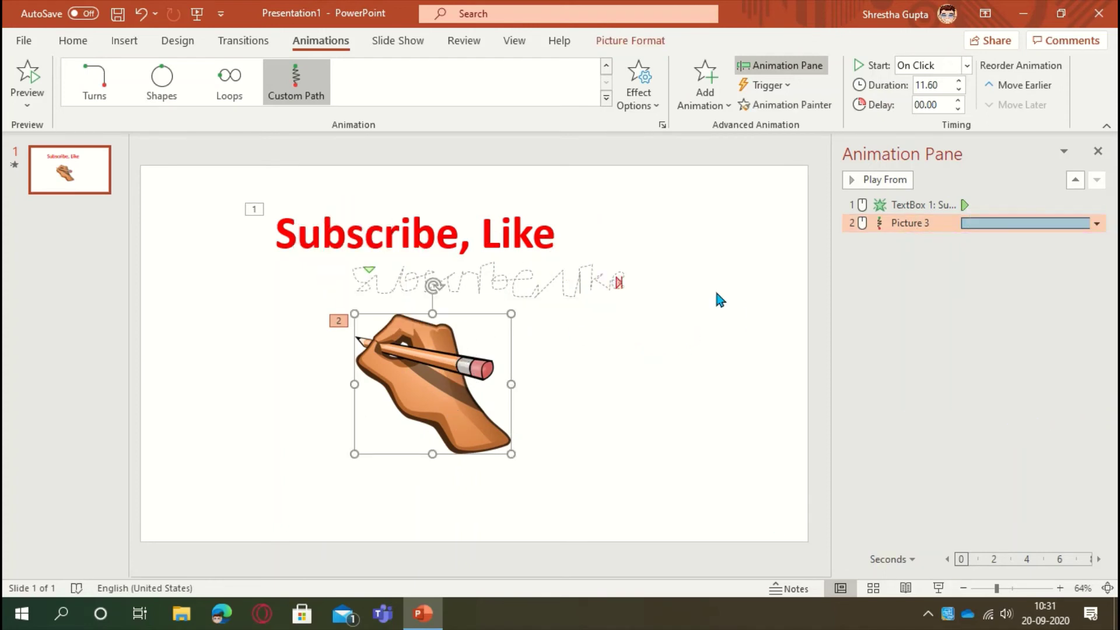
Preview all the slide's animations to check the hand's alignment
click(923, 336)
click(898, 185)
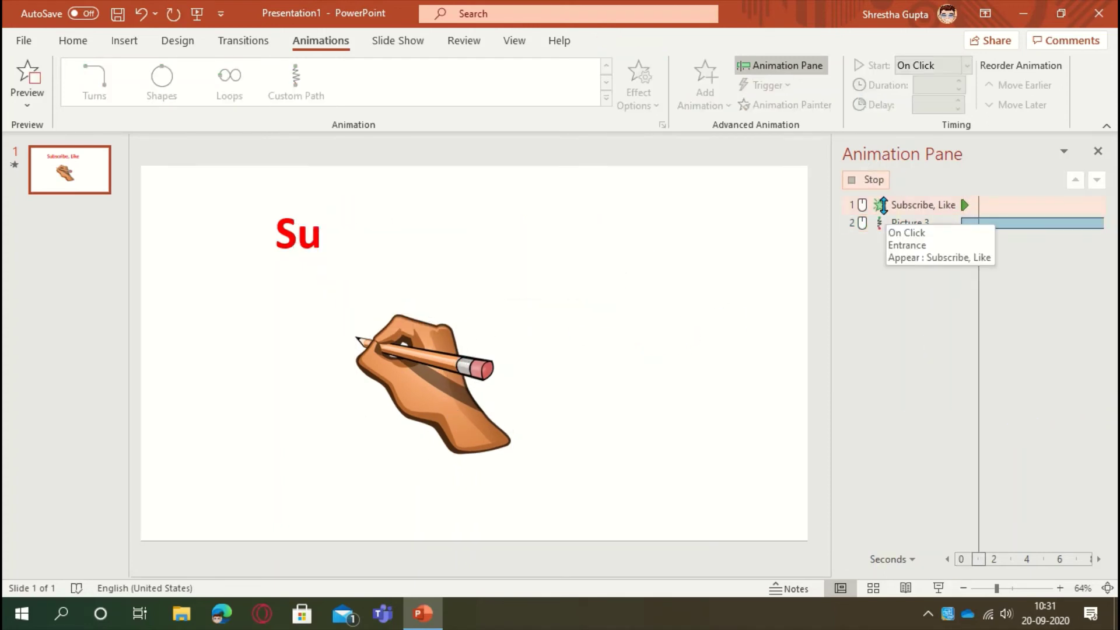
click(884, 185)
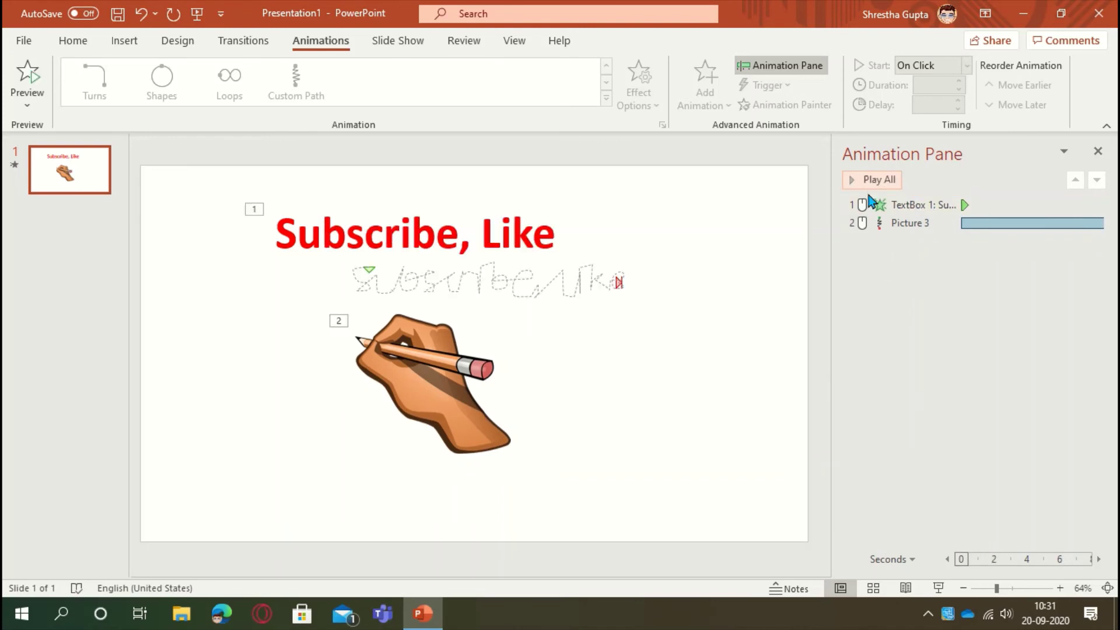
click(871, 204)
Set both the text animation and the hand's path animation to start With Previous
click(967, 66)
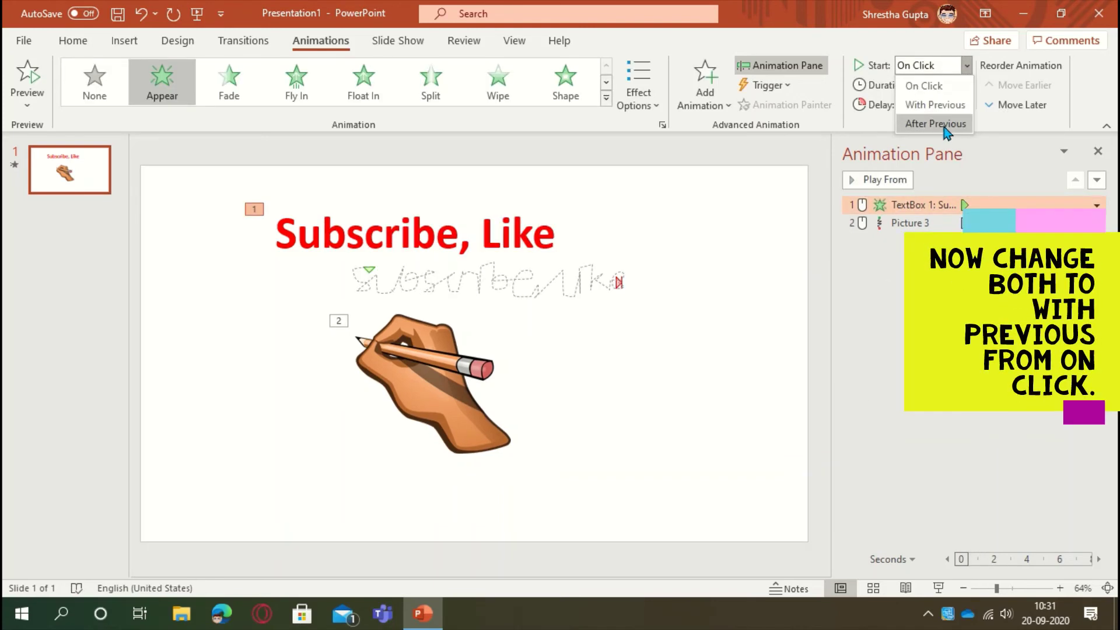
click(936, 124)
click(967, 66)
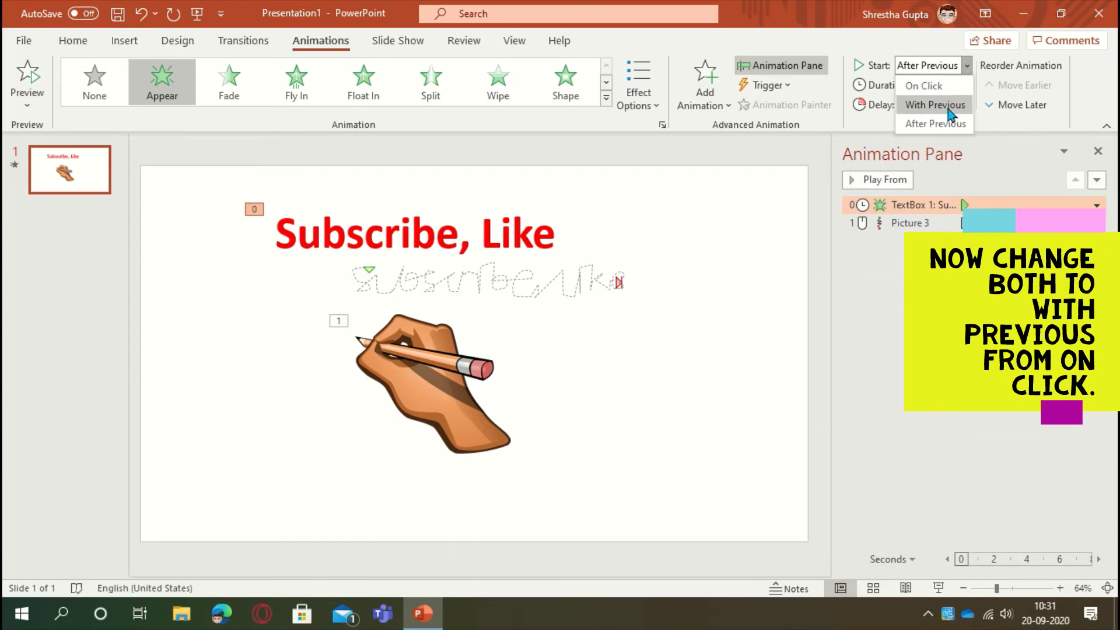
click(934, 104)
click(918, 222)
click(966, 65)
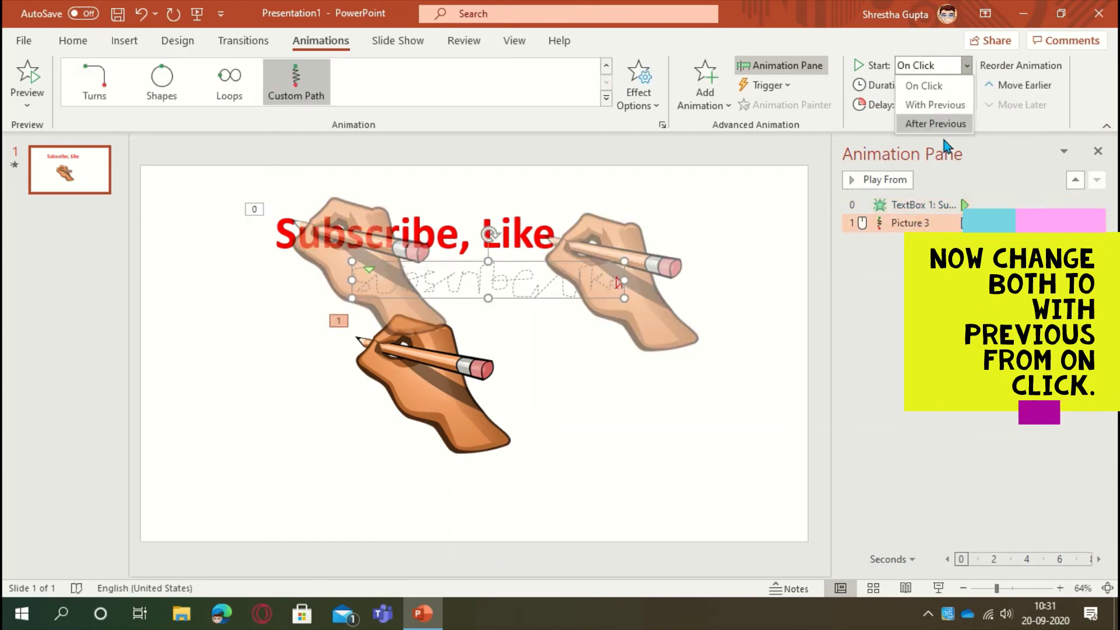
click(934, 105)
click(875, 341)
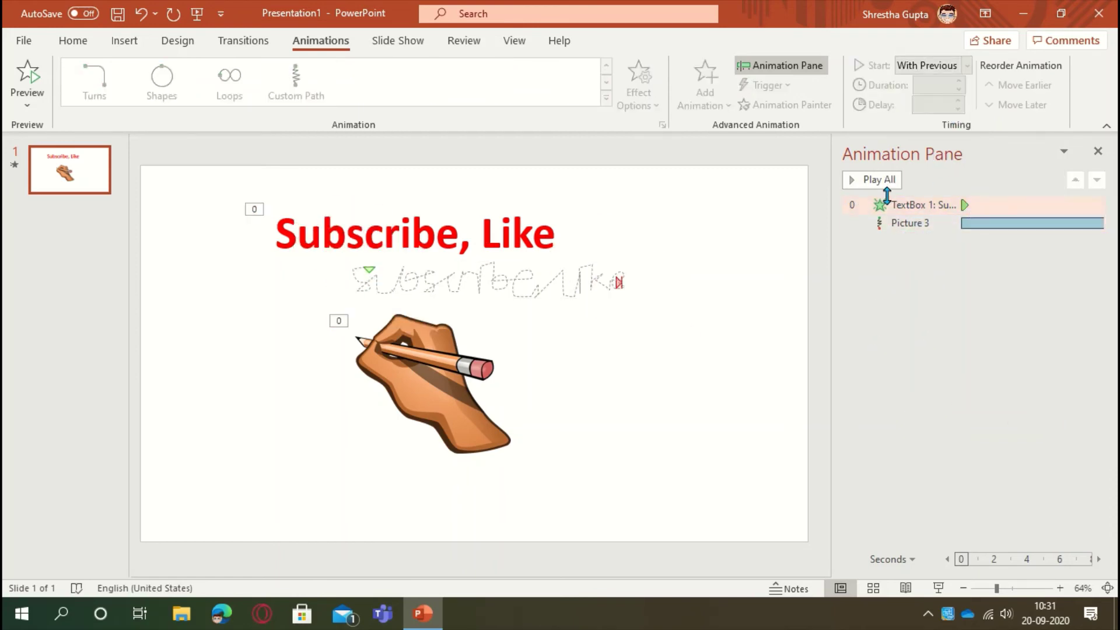
click(872, 180)
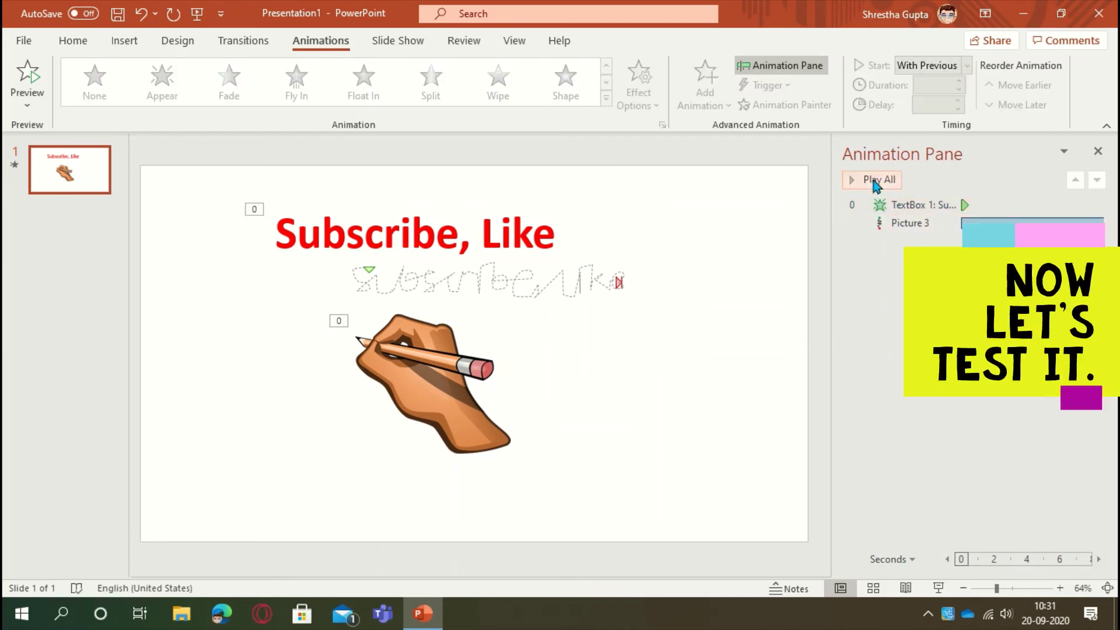
Preview the hand writing 'Subscribe, Like' with Play All, then close the Animation Pane
click(874, 181)
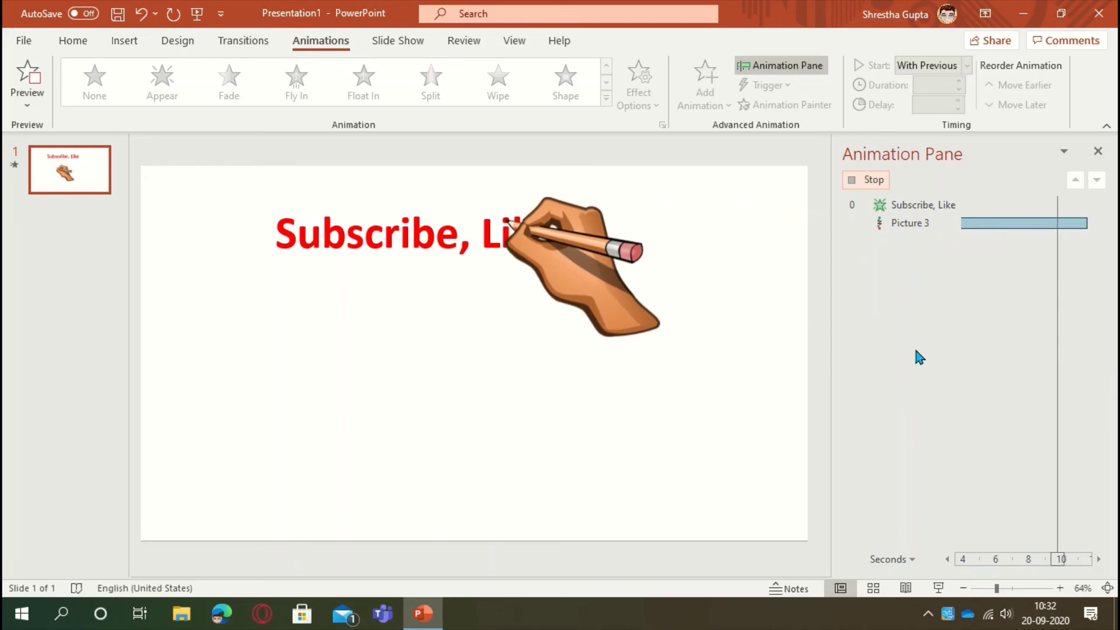
click(1097, 153)
Play the slide show to watch the hand write the red 'Subscribe, Like' text
click(938, 588)
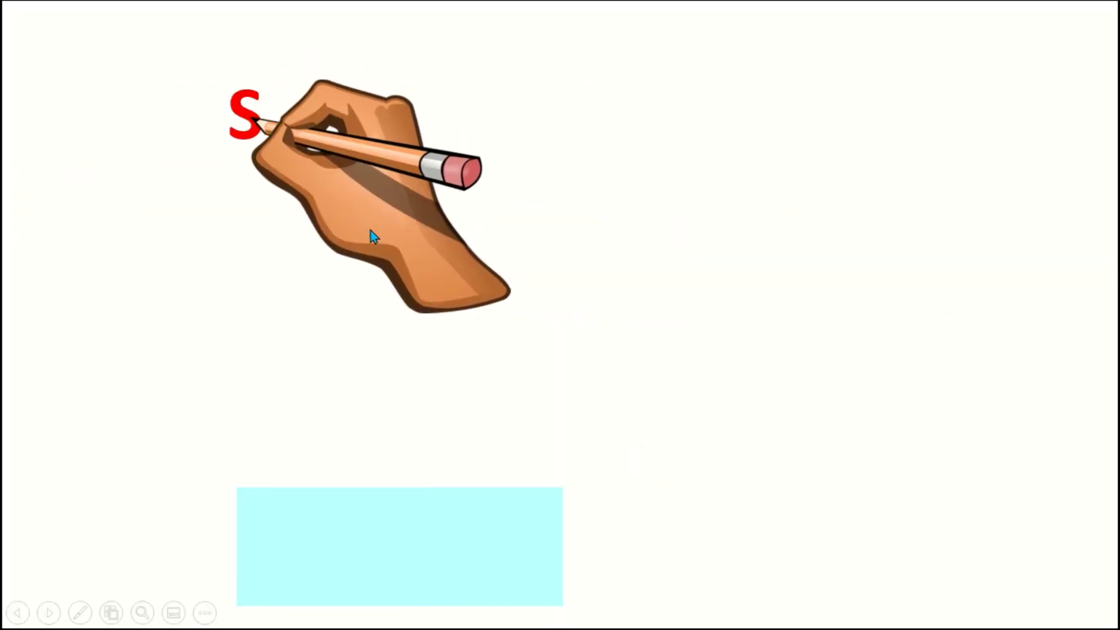